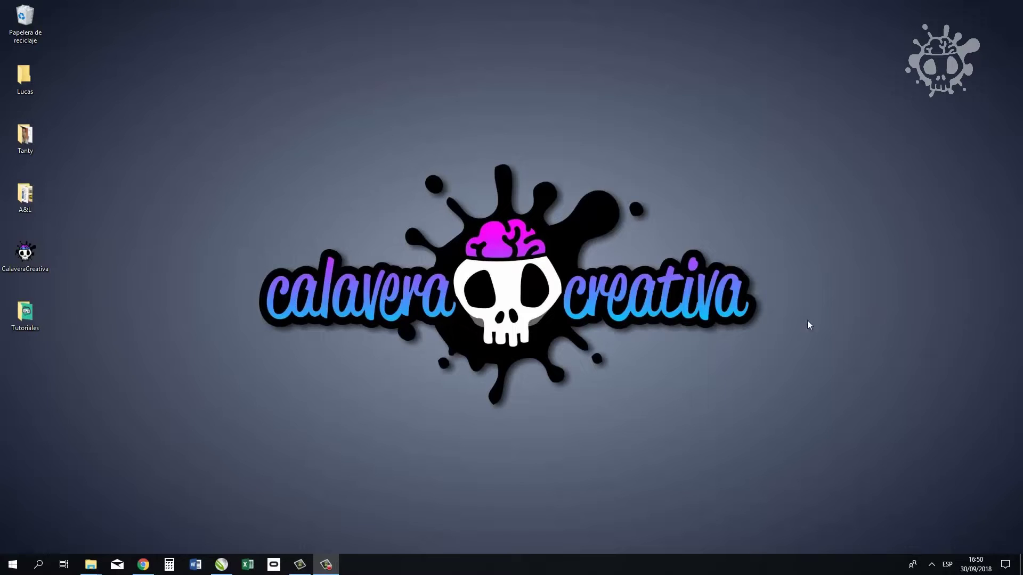
# - Bring up CorelDRAW's blank 150 × 100 mm page, then switch to 1001 Fonts in Chrome
pyautogui.click(221, 565)
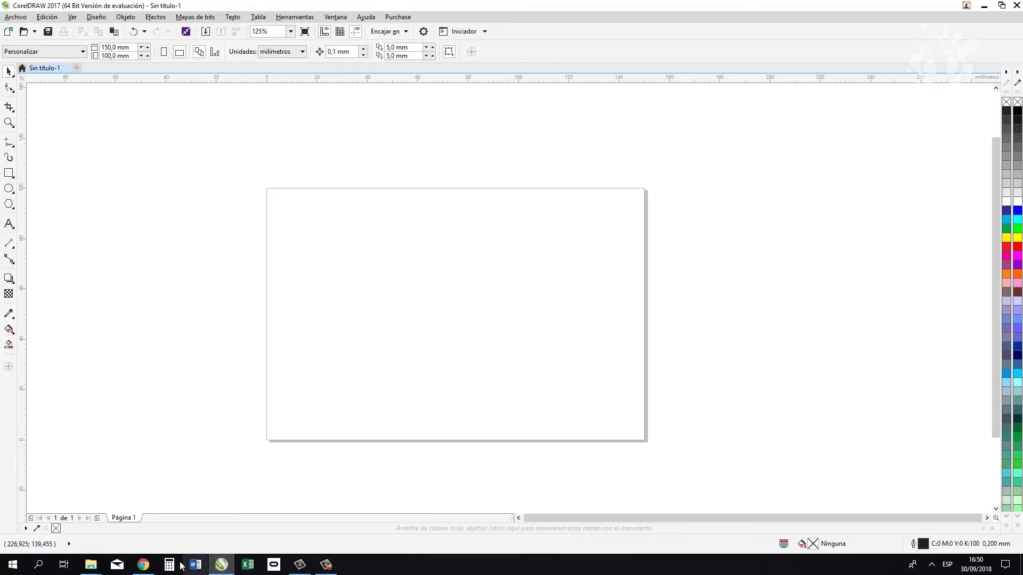
pyautogui.click(143, 566)
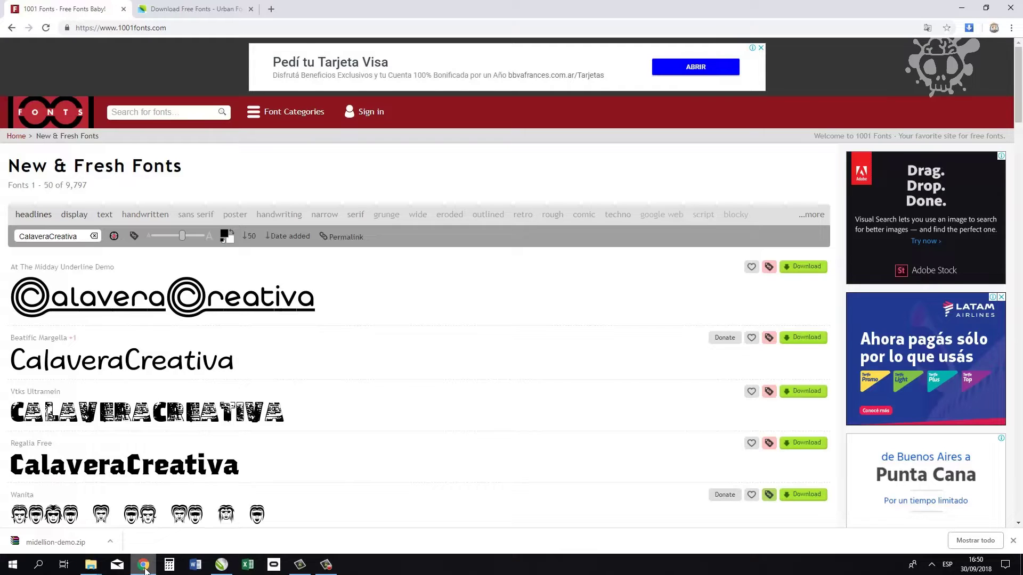
# - Dismiss Chrome's download bar and compare the Urban Fonts and 1001 Fonts tabs
pyautogui.click(1013, 540)
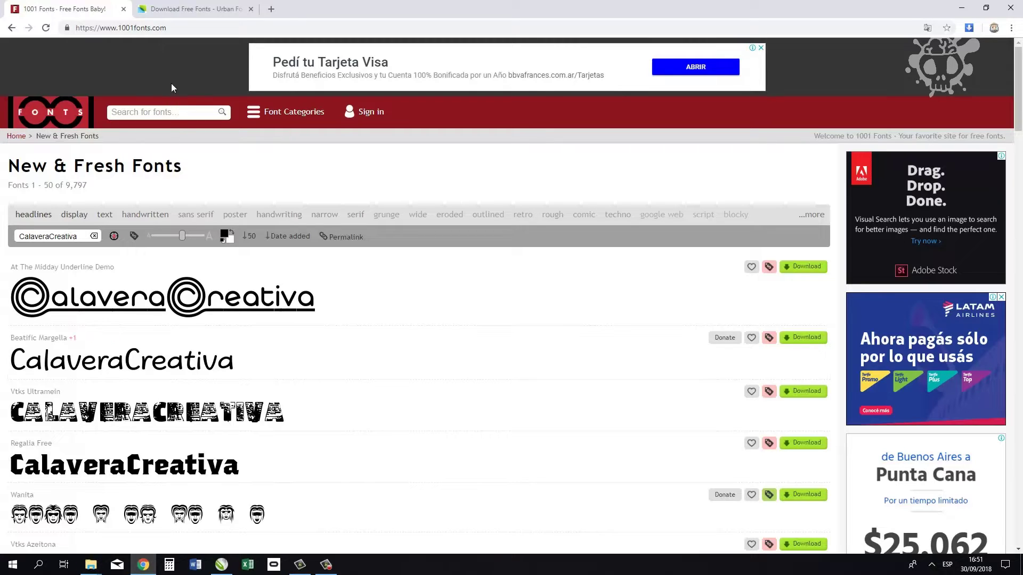
pyautogui.click(174, 32)
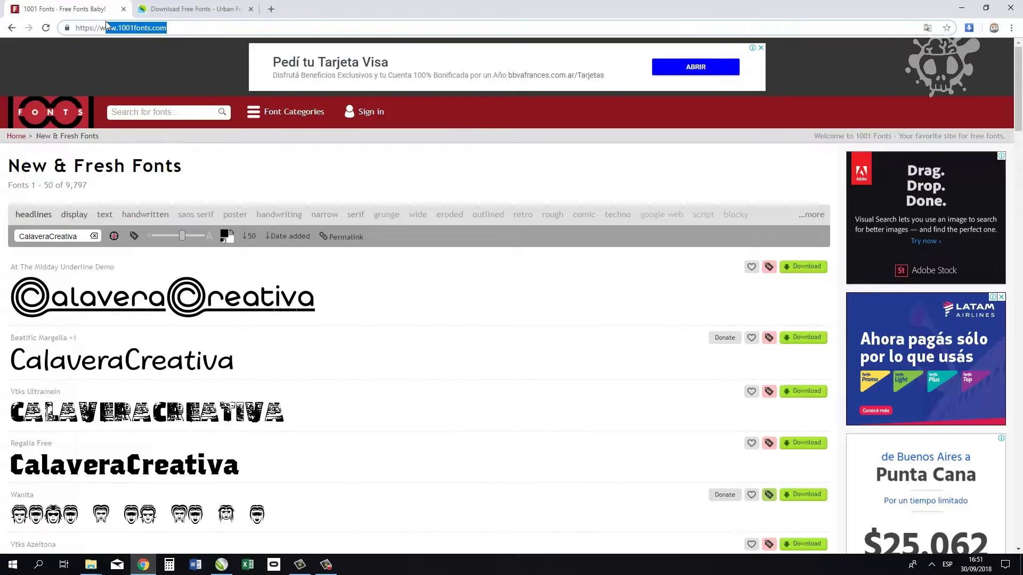
pyautogui.click(195, 11)
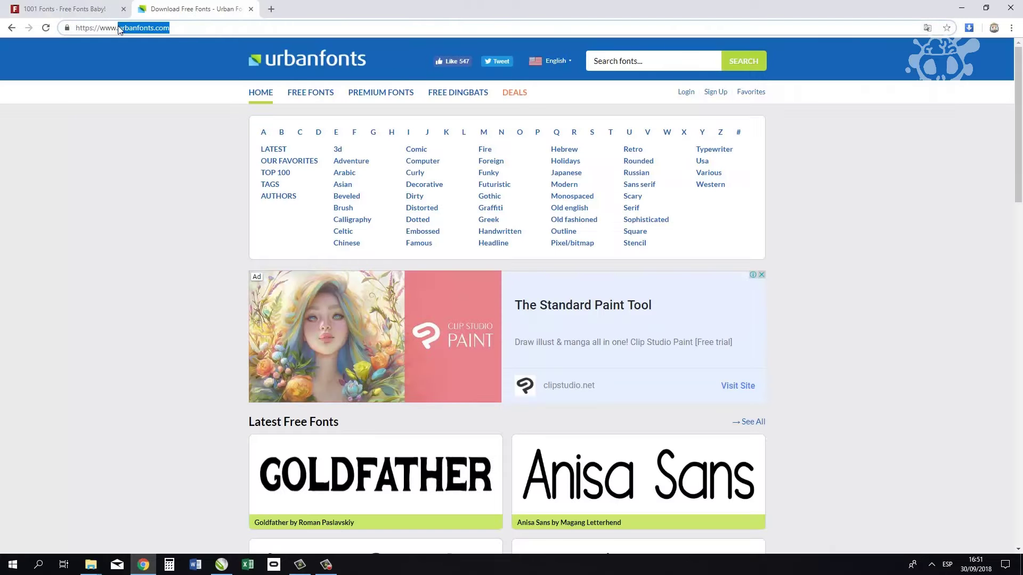
pyautogui.click(91, 10)
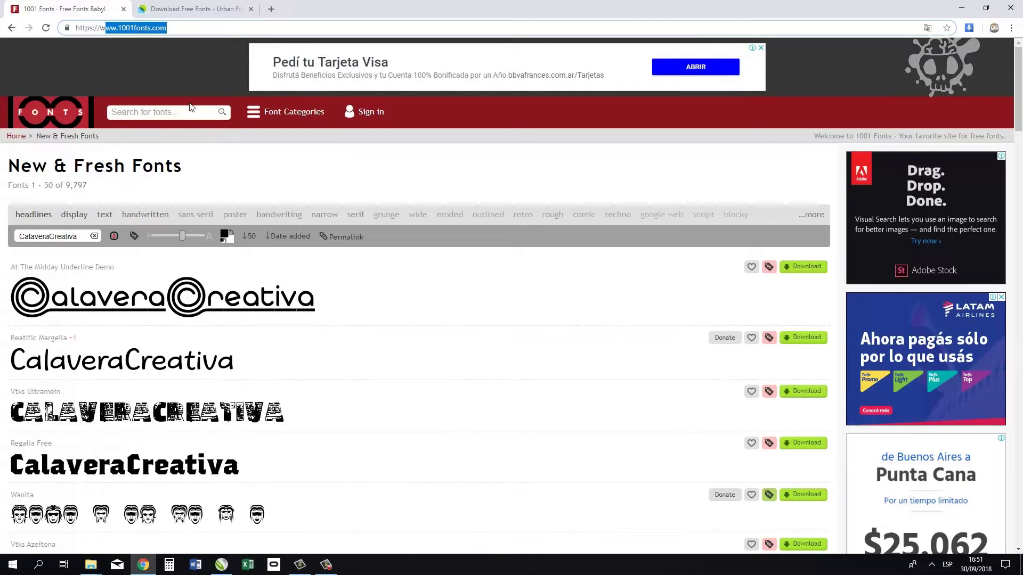
# - Check Urban Fonts again, then clear the custom preview text on 1001 Fonts
pyautogui.click(200, 9)
pyautogui.click(85, 9)
pyautogui.click(94, 236)
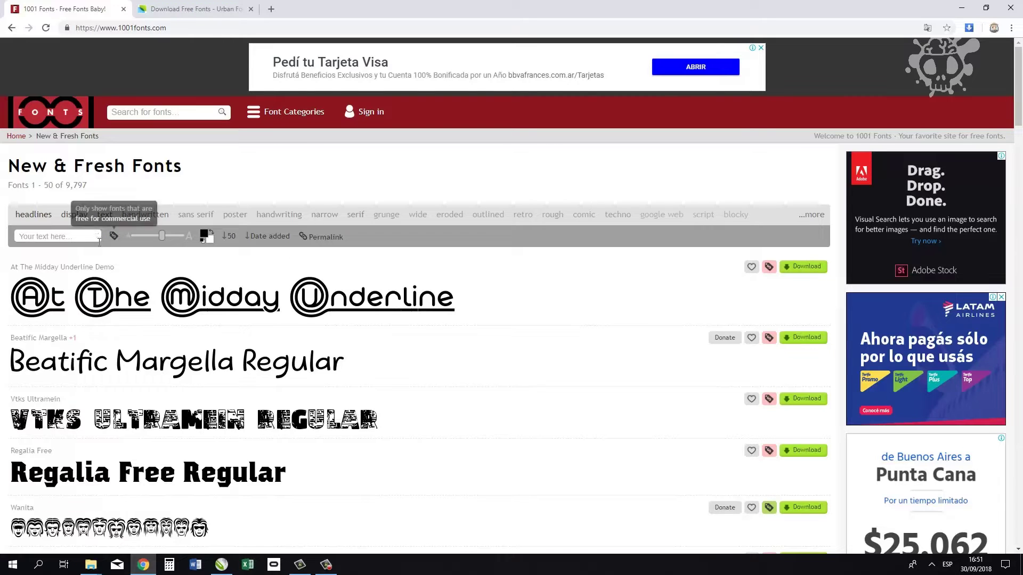
# - Set the 1001 Fonts sample text to 'CalaveraCreativa' for all previews
pyautogui.click(169, 30)
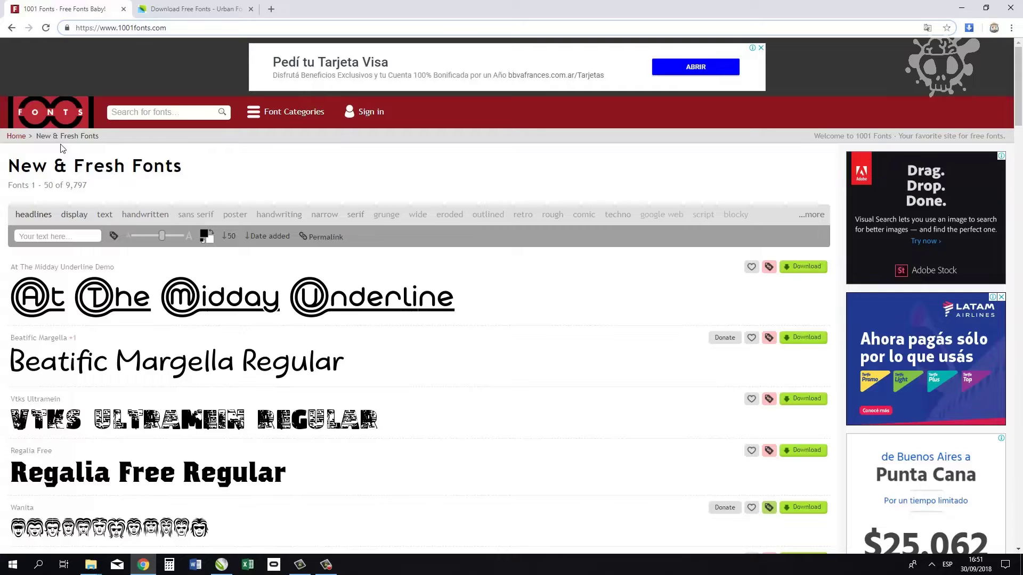
pyautogui.click(52, 241)
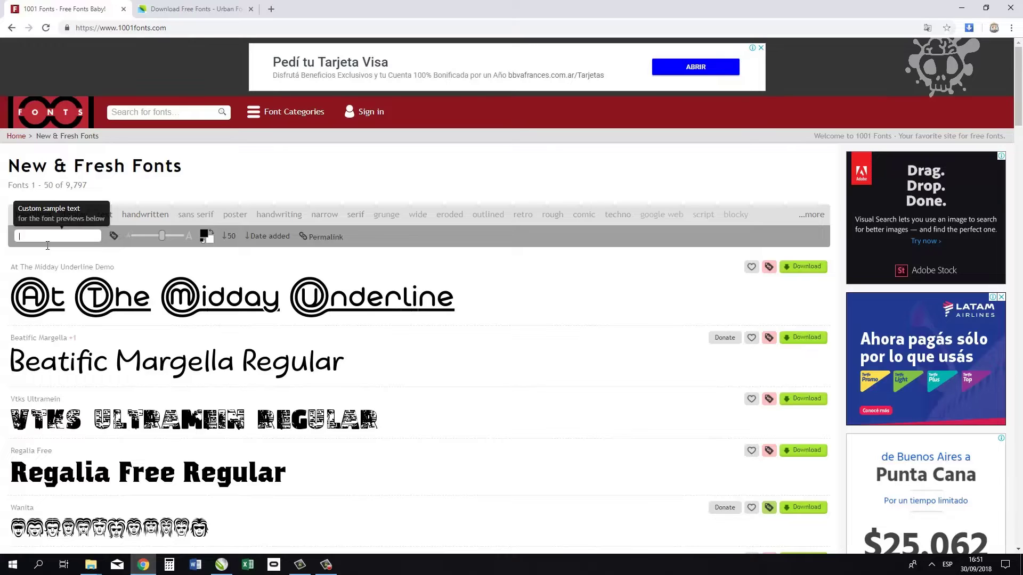
pyautogui.write('Calavera')
pyautogui.write('Creativa')
pyautogui.press('Return')
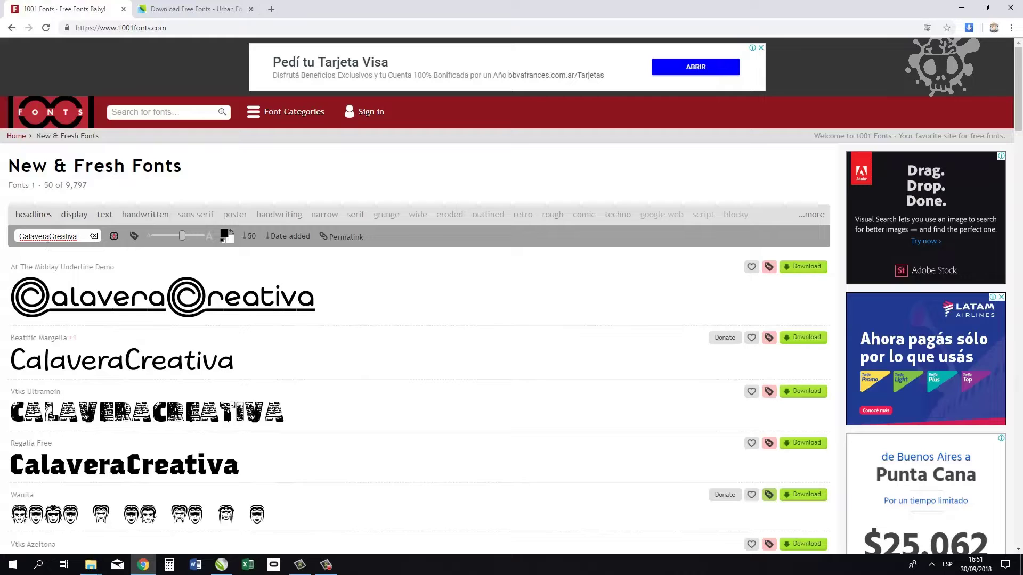
# - Scroll down through the New & Fresh Fonts previews and back up
pyautogui.moveTo(316, 297)
pyautogui.scroll(-2, 320, 313)
pyautogui.scroll(-1, 231, 329)
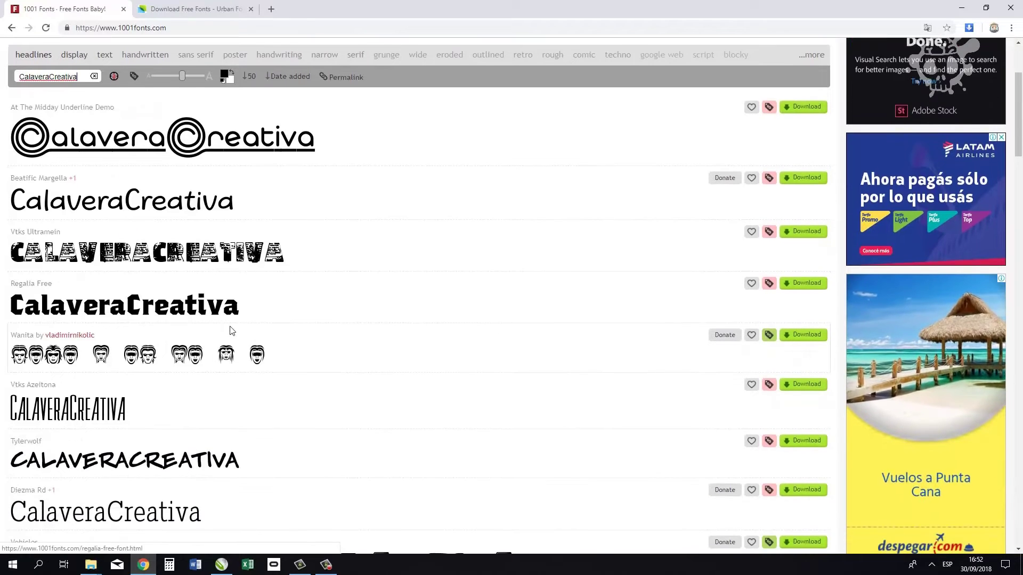
pyautogui.scroll(-2, 228, 331)
pyautogui.scroll(-1, 205, 402)
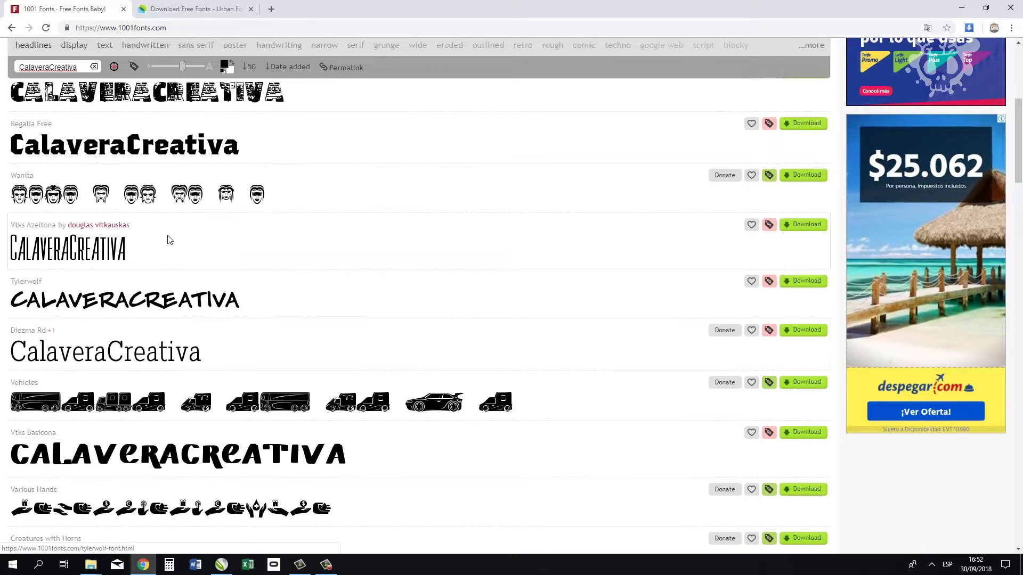
pyautogui.scroll(-2, 209, 346)
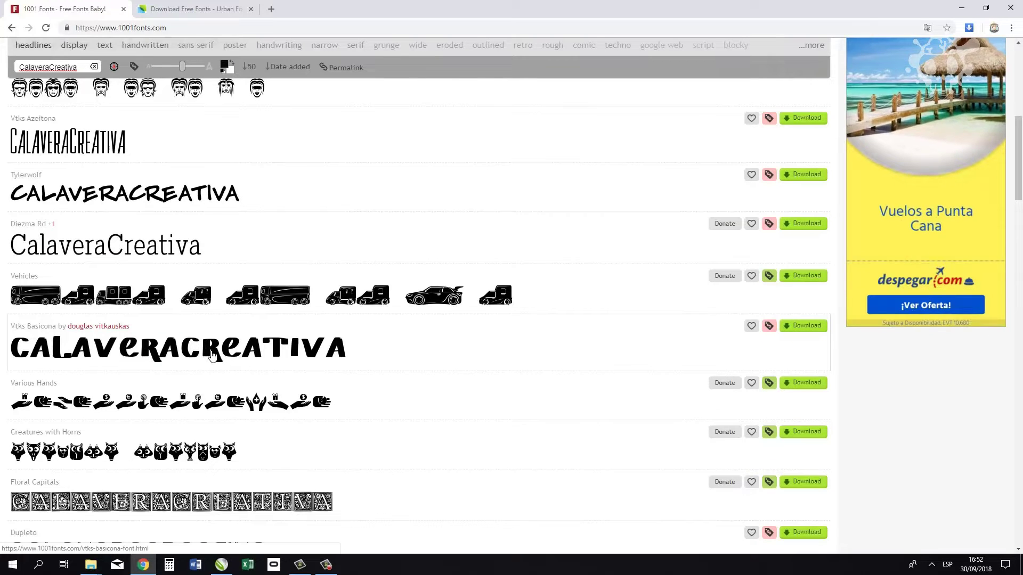
pyautogui.scroll(-2, 211, 351)
pyautogui.scroll(-2, 180, 374)
pyautogui.scroll(-1, 180, 376)
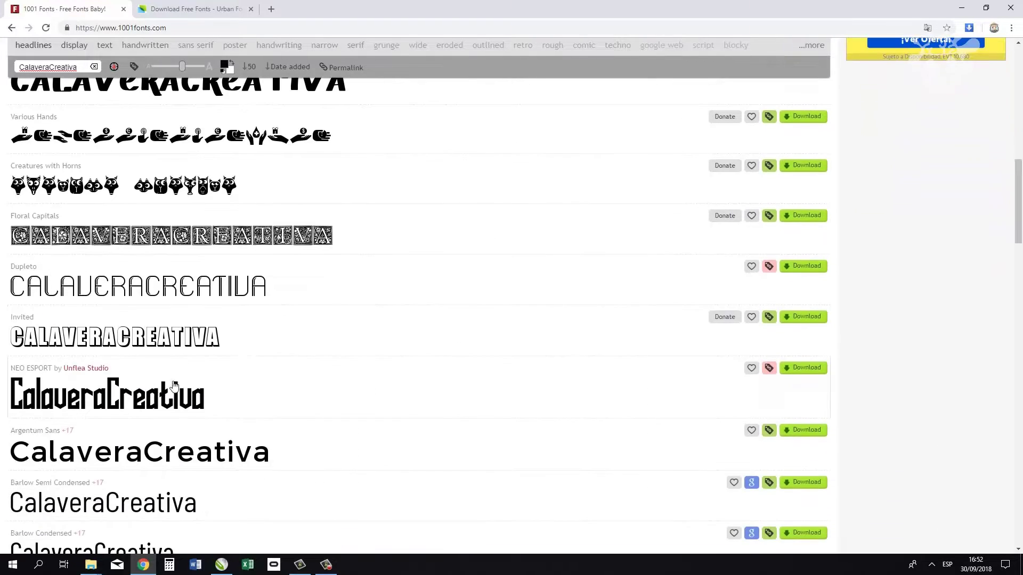
pyautogui.scroll(9, 133, 416)
pyautogui.scroll(3, 125, 397)
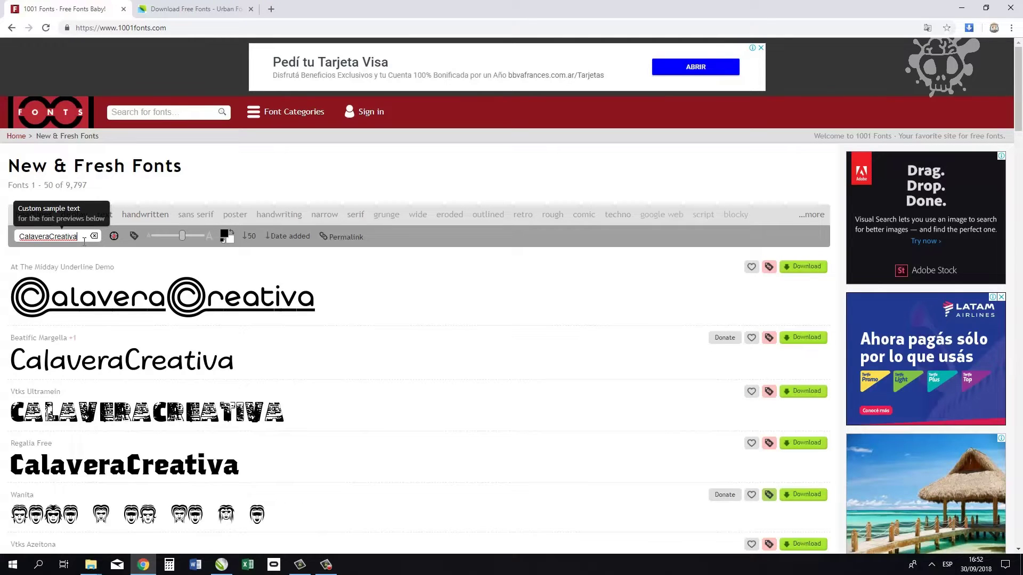
pyautogui.hotkey('shift', 'Left')
pyautogui.hotkey('shift', 'Left')
pyautogui.hotkey('shift', 'Left')
pyautogui.hotkey('shift', 'Left')
pyautogui.hotkey('shift', 'Left')
pyautogui.hotkey('shift', 'Left')
pyautogui.write('calavera')
pyautogui.write('C')
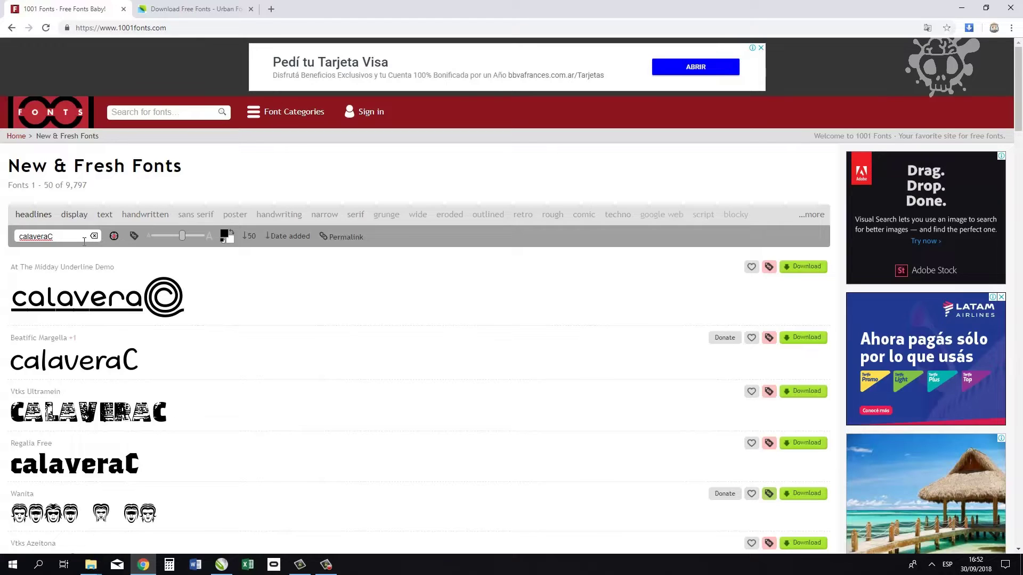
pyautogui.write('reativa')
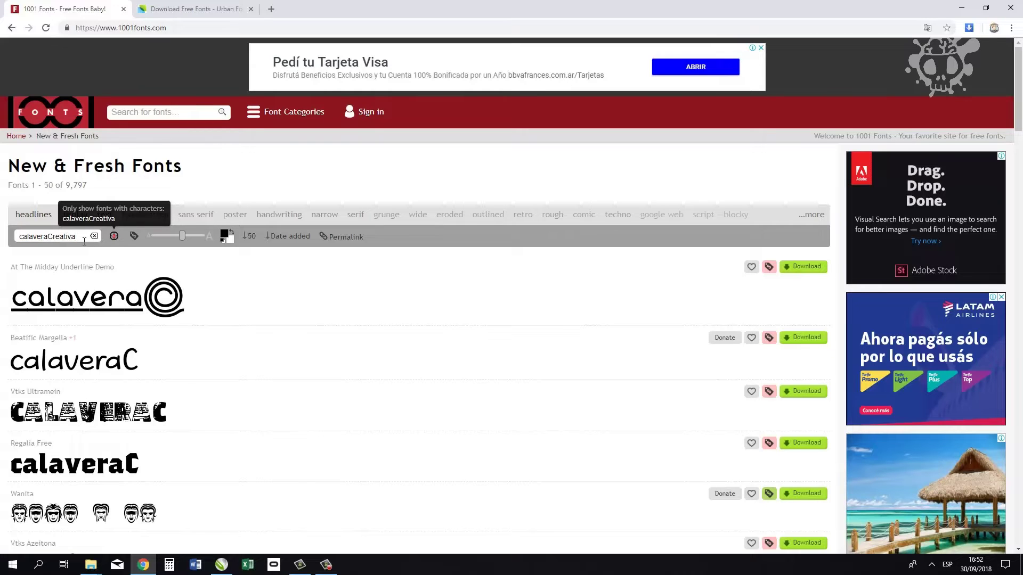
pyautogui.press('Home')
pyautogui.press('Delete')
pyautogui.write('C')
pyautogui.doubleClick(81, 240)
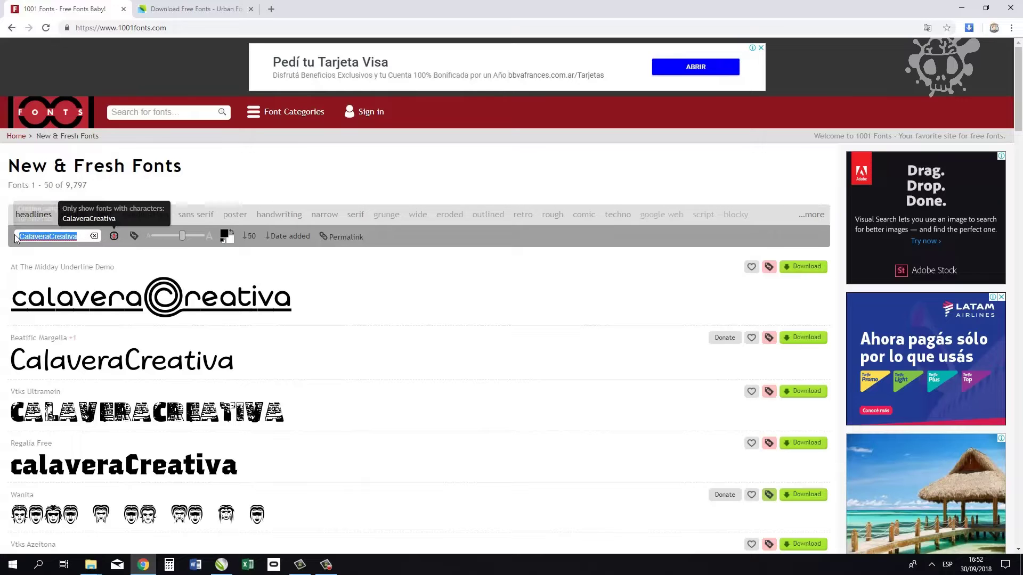
pyautogui.click(255, 233)
pyautogui.scroll(-3, 429, 326)
pyautogui.scroll(-4, 429, 327)
pyautogui.scroll(-3, 373, 314)
pyautogui.scroll(-4, 372, 316)
pyautogui.scroll(-3, 372, 316)
pyautogui.scroll(-2, 373, 316)
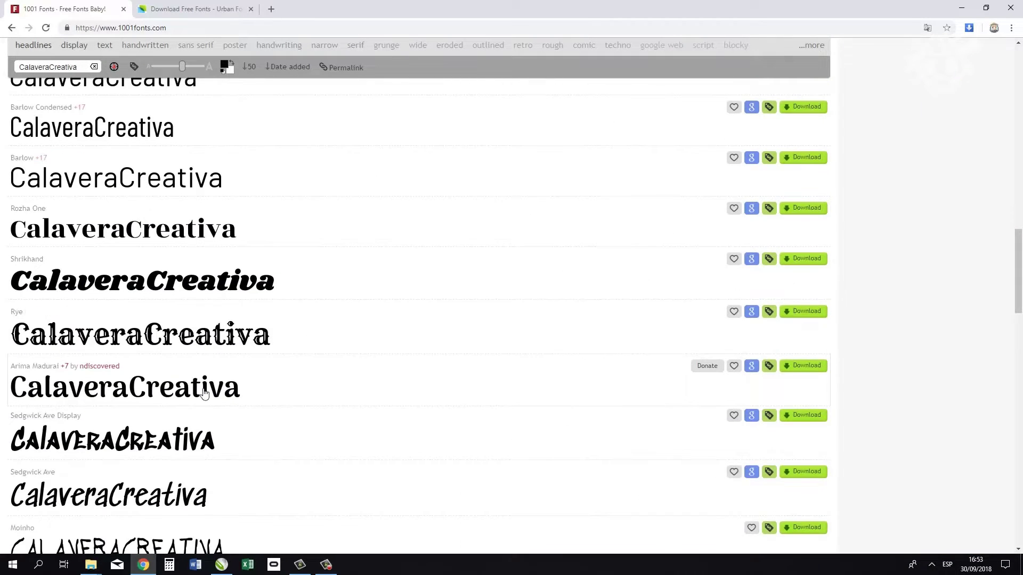
pyautogui.scroll(-2, 235, 377)
pyautogui.scroll(-4, 238, 374)
pyautogui.scroll(5, 234, 368)
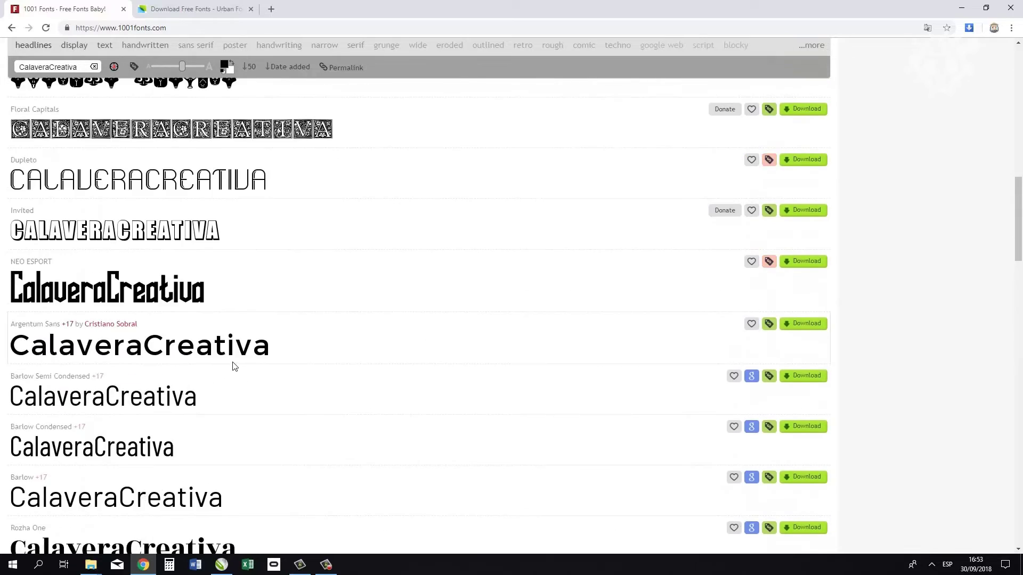
pyautogui.scroll(5, 230, 364)
pyautogui.scroll(5, 230, 361)
pyautogui.scroll(5, 240, 361)
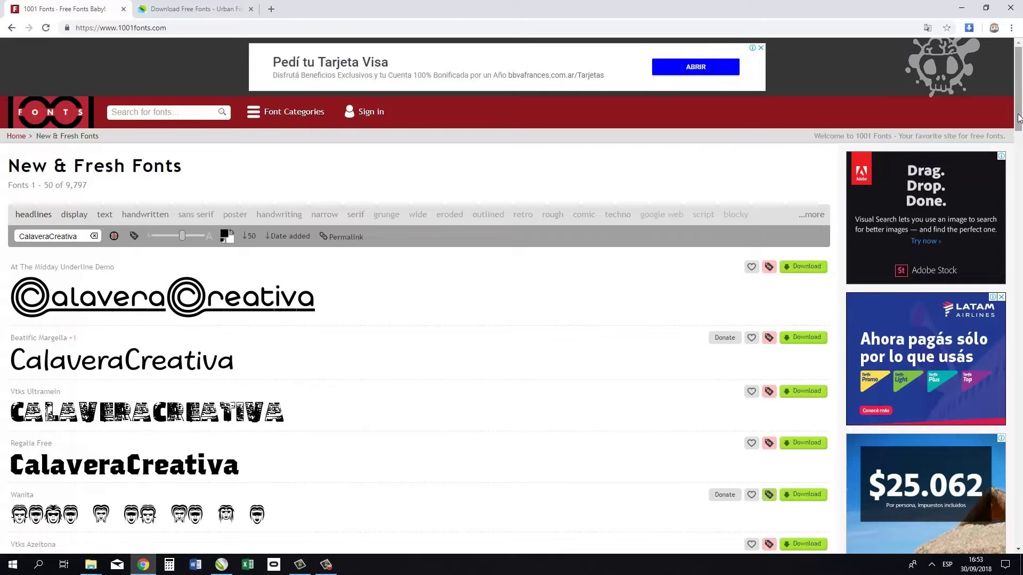
pyautogui.moveTo(1017, 117); pyautogui.dragTo(1018, 326)
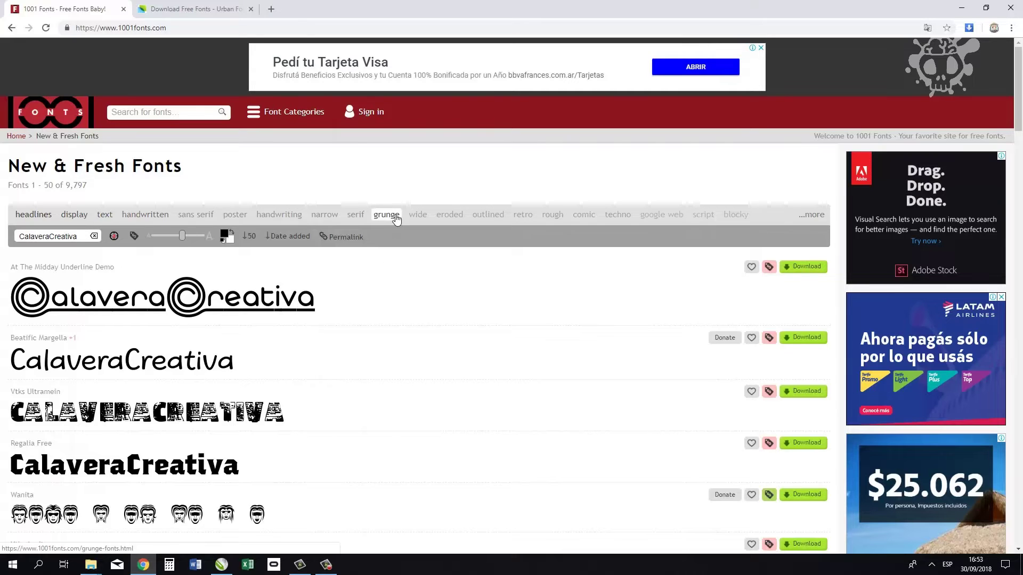
# - Open the 1001 Fonts handwritten category and scroll down its list
pyautogui.click(144, 219)
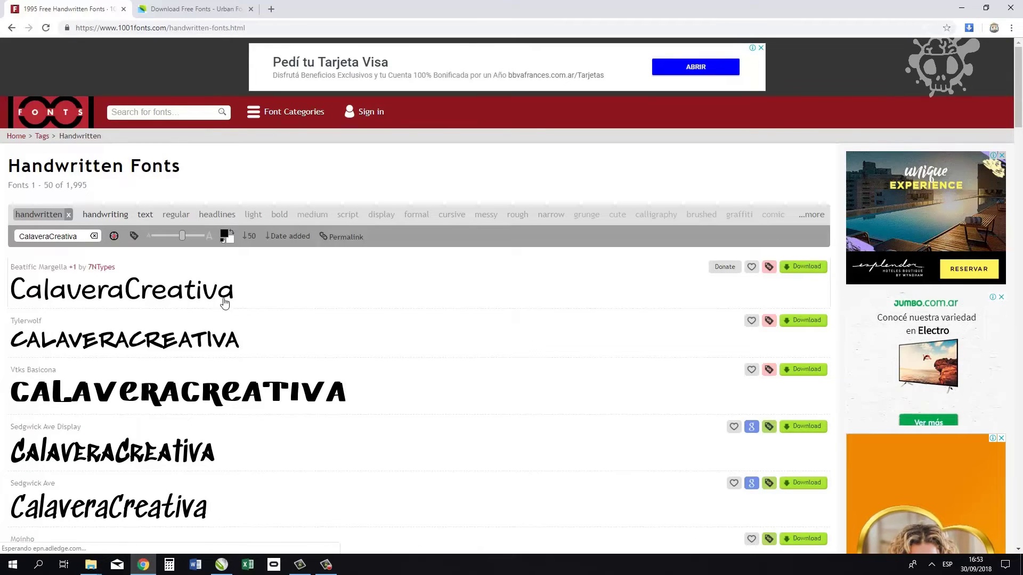
pyautogui.scroll(-3, 246, 303)
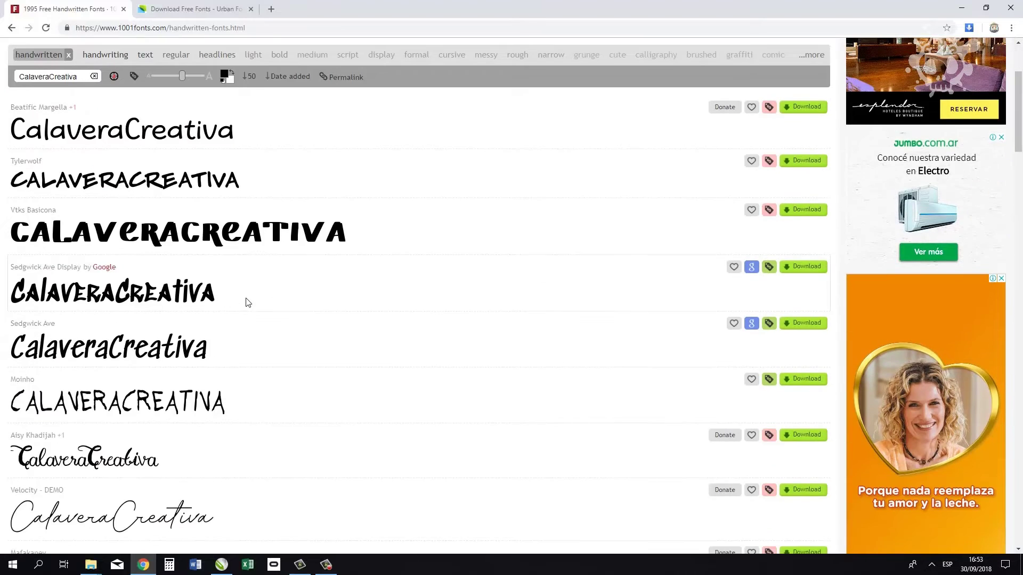
pyautogui.scroll(-2, 246, 303)
pyautogui.scroll(-2, 246, 303)
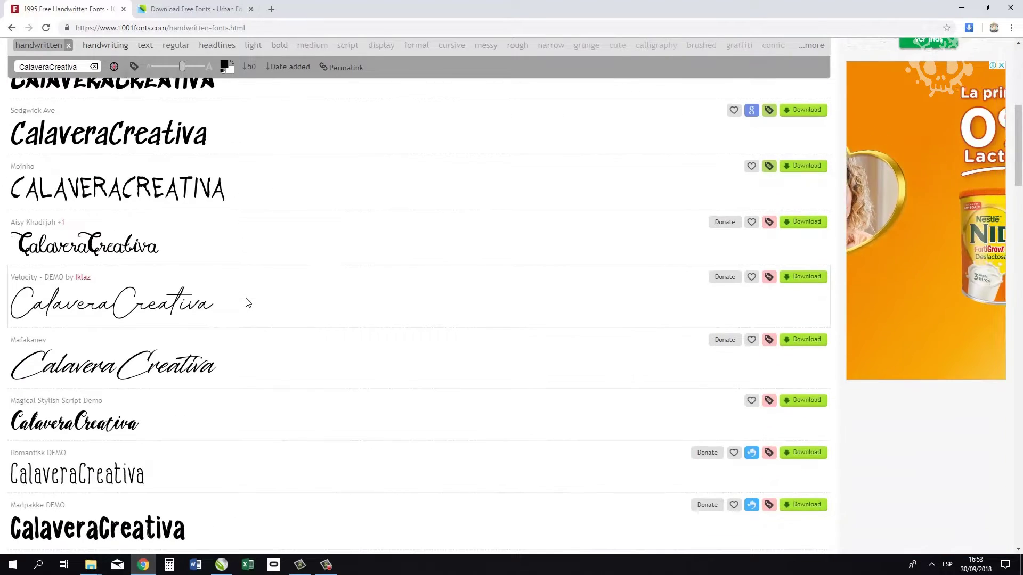
# - Minimize Chrome and CorelDRAW, then restore the font site from the taskbar
pyautogui.click(961, 9)
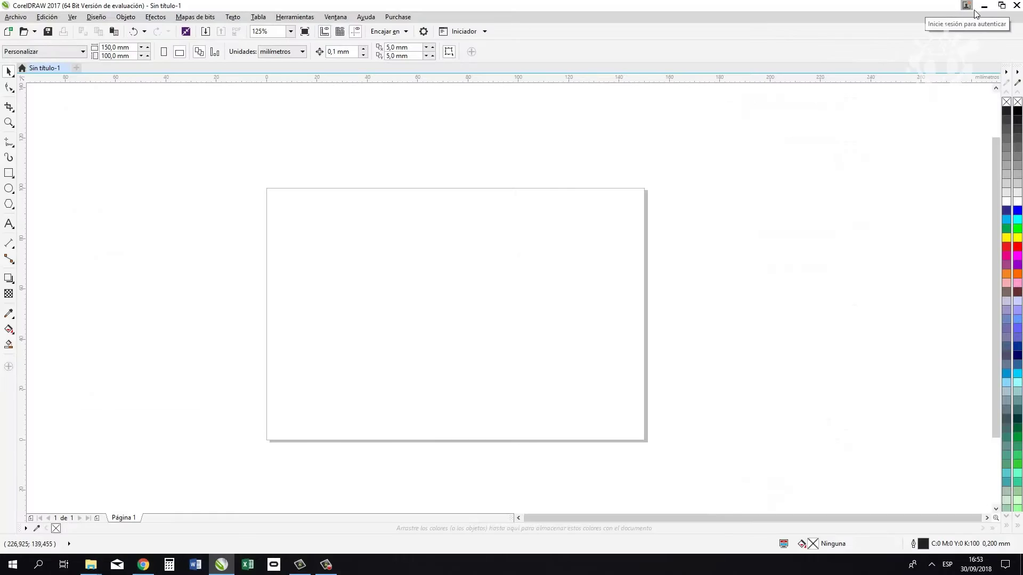
pyautogui.click(961, 6)
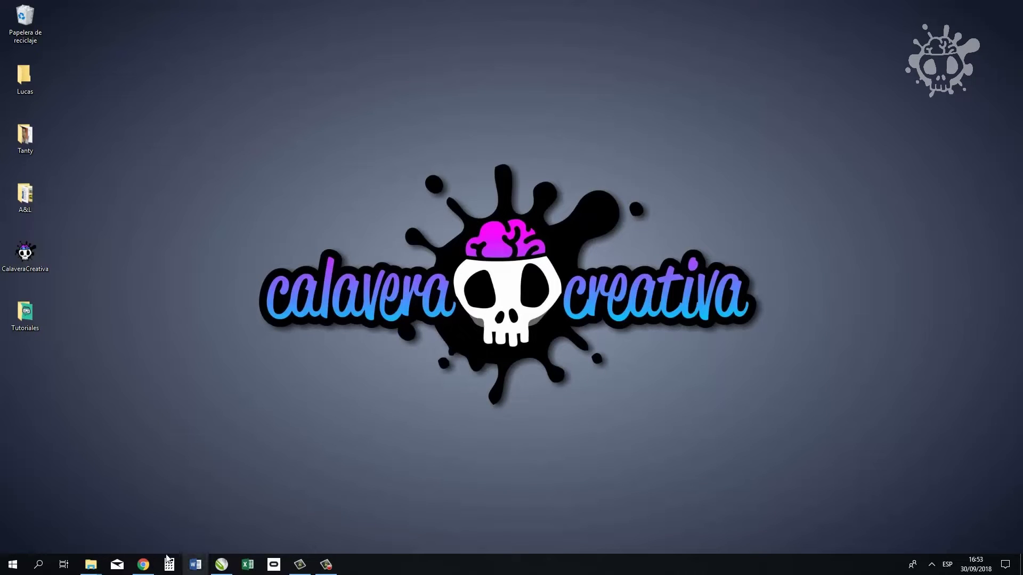
pyautogui.click(144, 564)
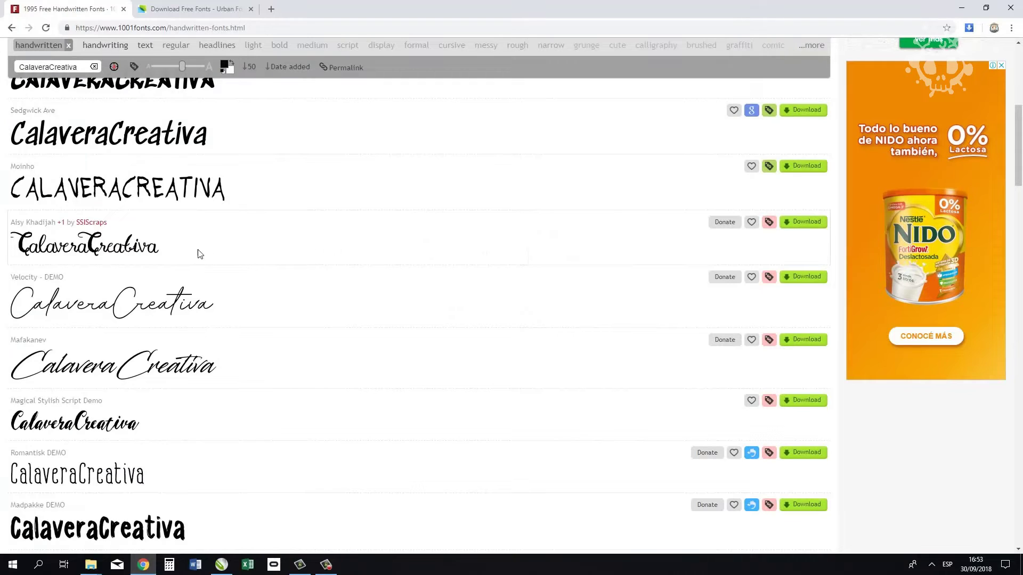
# - Scroll down to Kalamian and download it as kalamian.zip
pyautogui.scroll(-2, 99, 254)
pyautogui.scroll(-3, 103, 254)
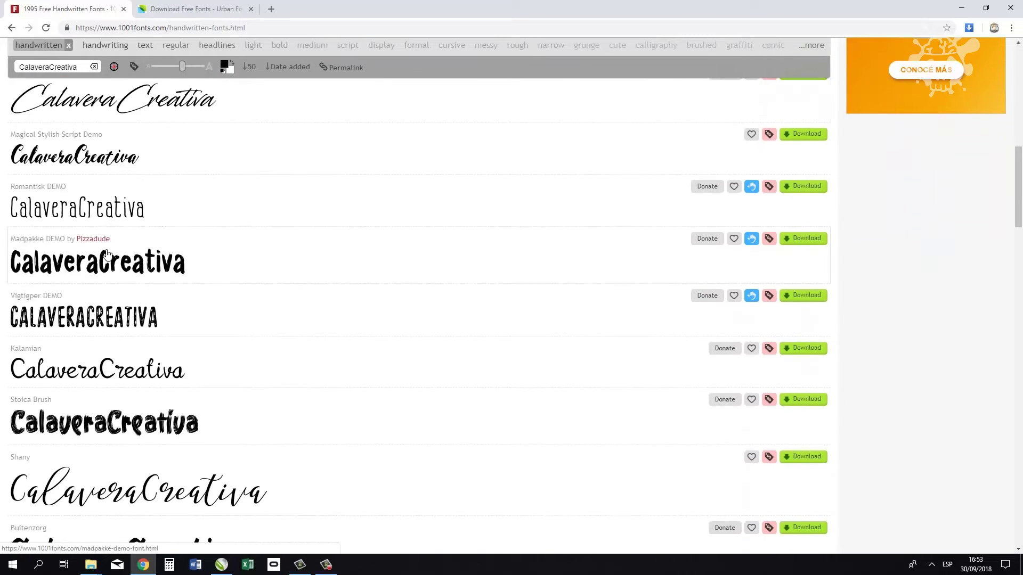
pyautogui.scroll(-2, 106, 254)
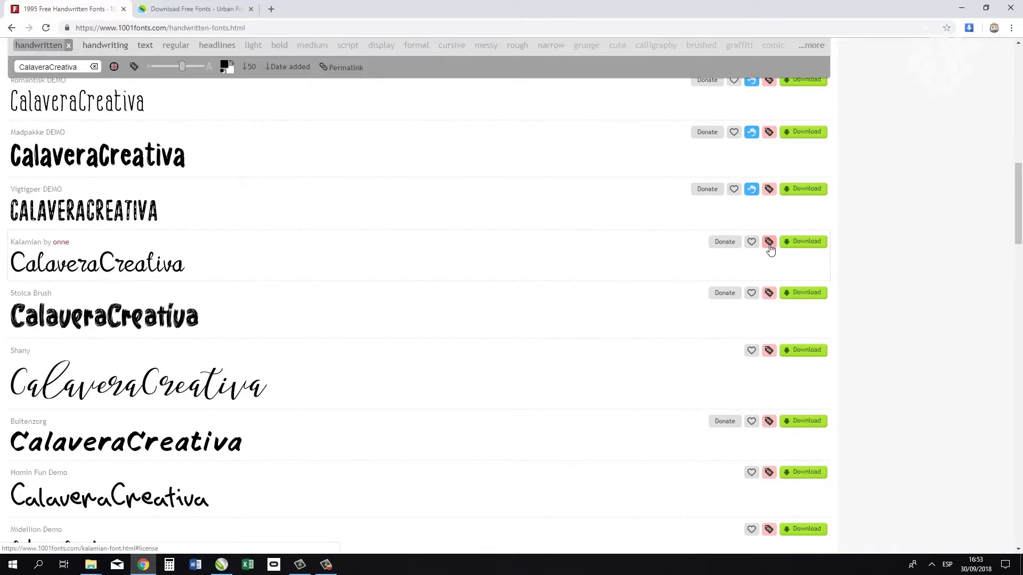
pyautogui.click(802, 244)
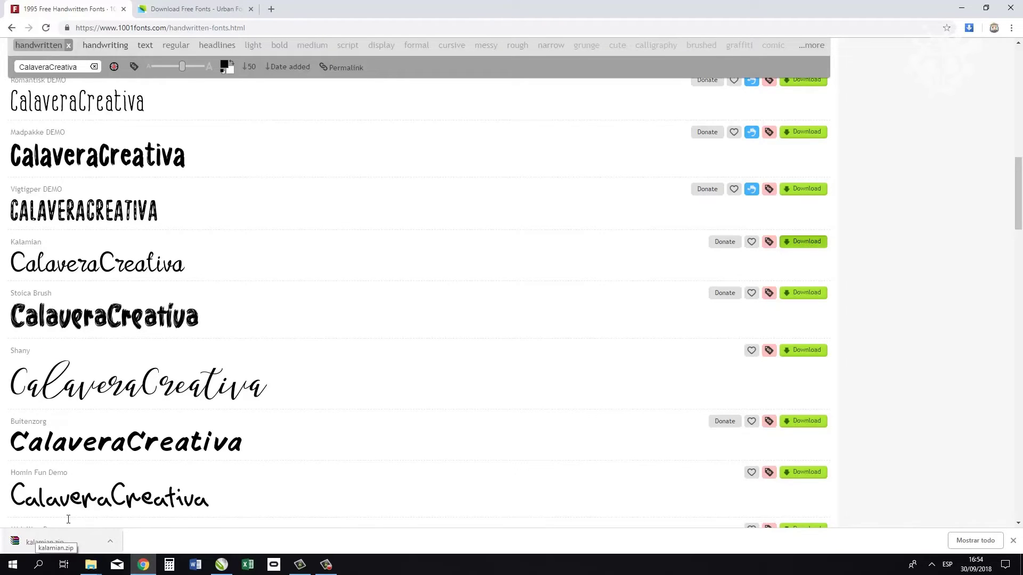
# - Enlarge the handwritten font previews to 72pt, then shrink them back to a medium size
pyautogui.scroll(10, 270, 282)
pyautogui.scroll(5, 267, 282)
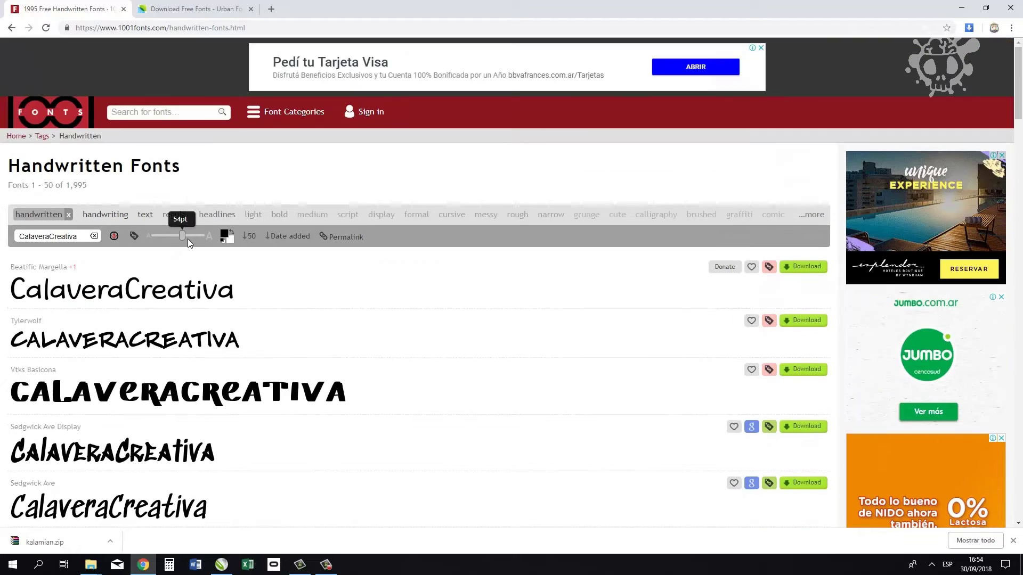
pyautogui.moveTo(187, 239)
pyautogui.mouseDown()
pyautogui.moveTo(201, 238)
pyautogui.moveTo(193, 240)
pyautogui.mouseUp()
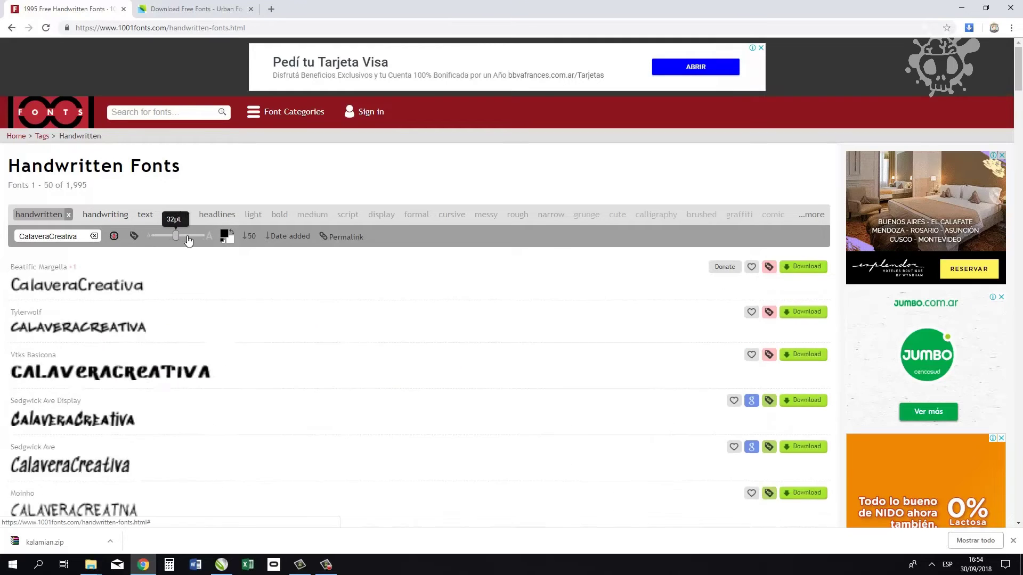
pyautogui.moveTo(192, 240)
pyautogui.mouseDown()
pyautogui.moveTo(180, 238)
pyautogui.moveTo(190, 241)
pyautogui.mouseUp()
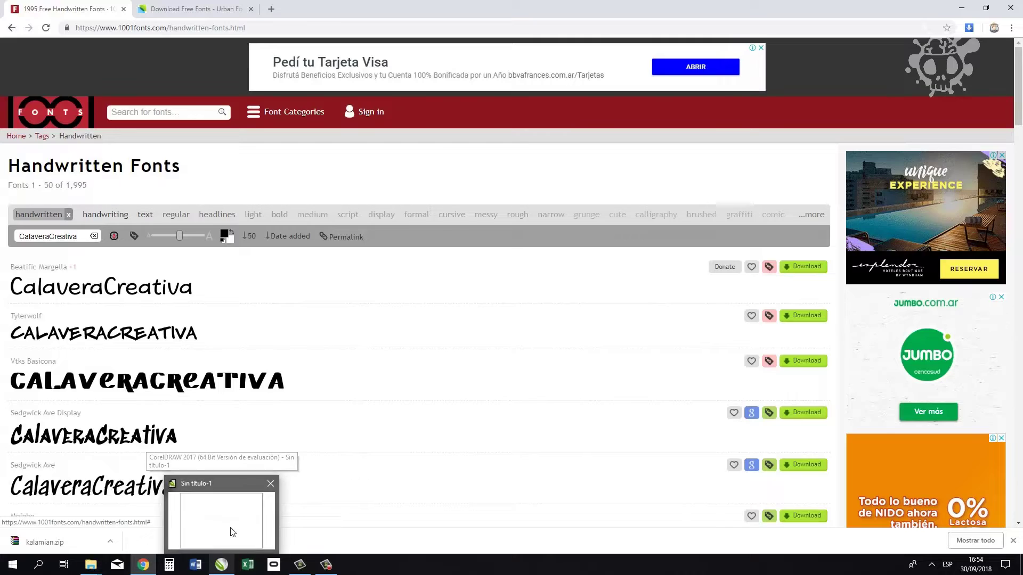
pyautogui.click(232, 531)
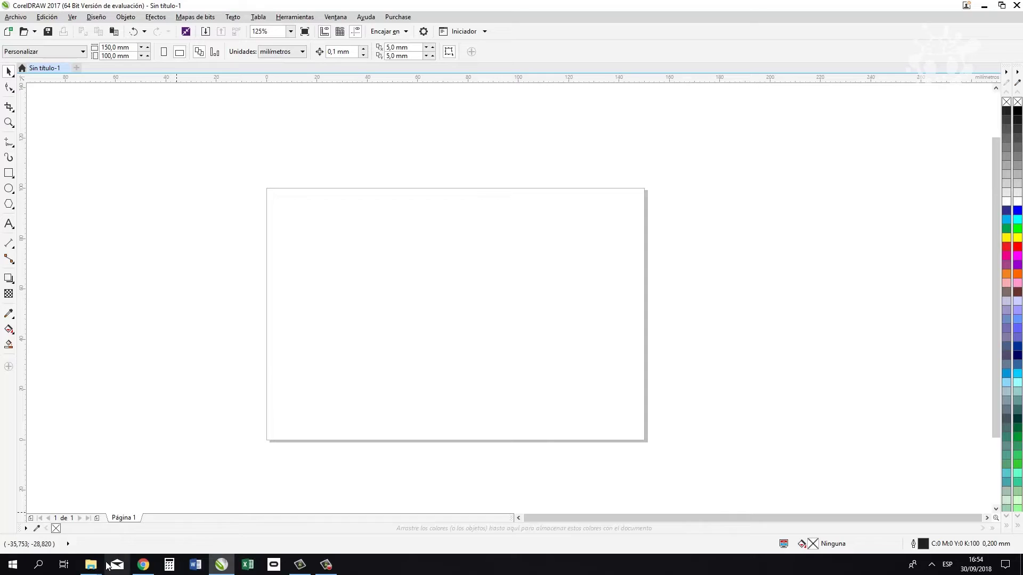
pyautogui.click(143, 564)
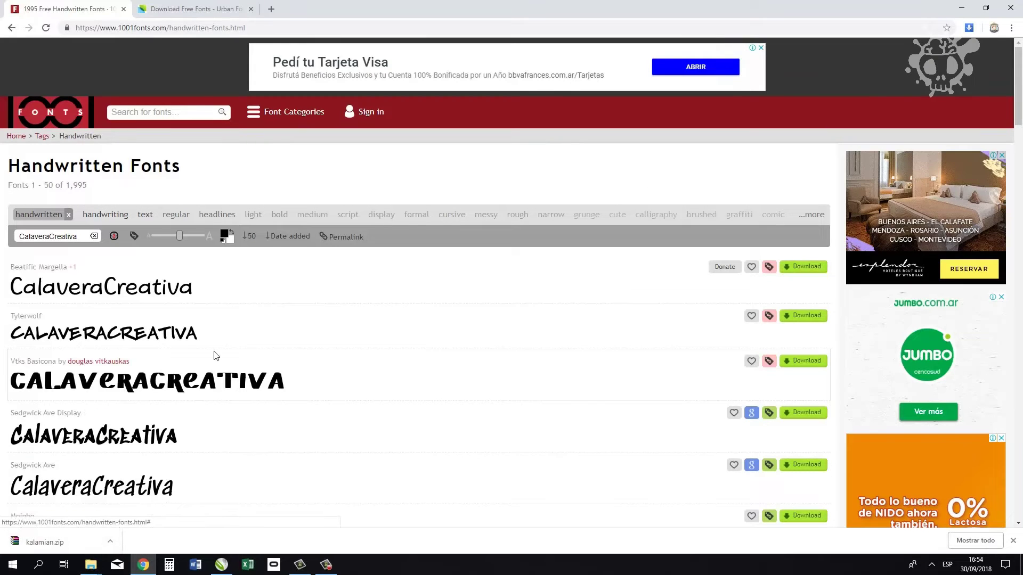
pyautogui.click(182, 11)
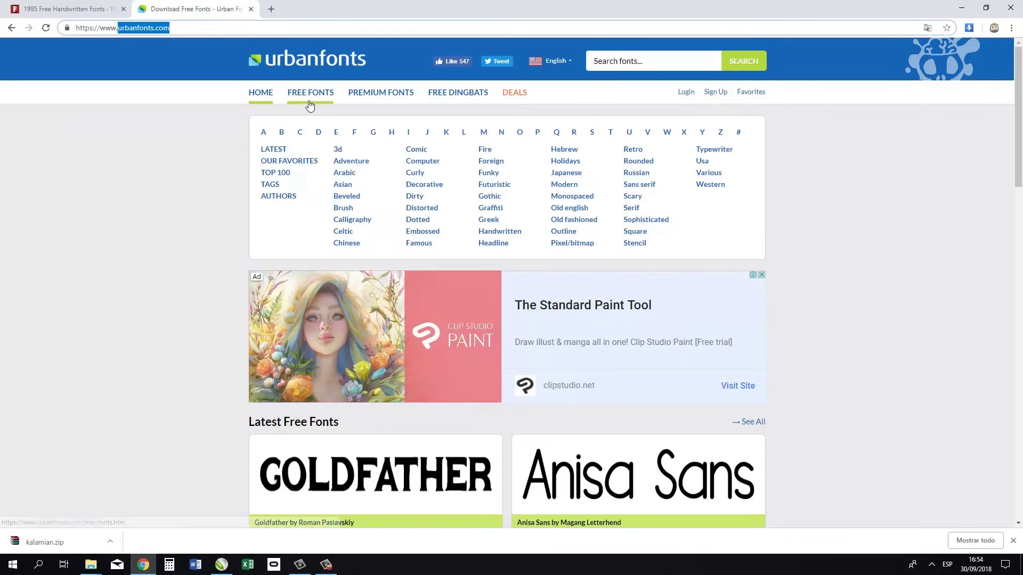
# - Switch to UrbanFonts and open its Free Fonts listing from the language menu
pyautogui.click(154, 138)
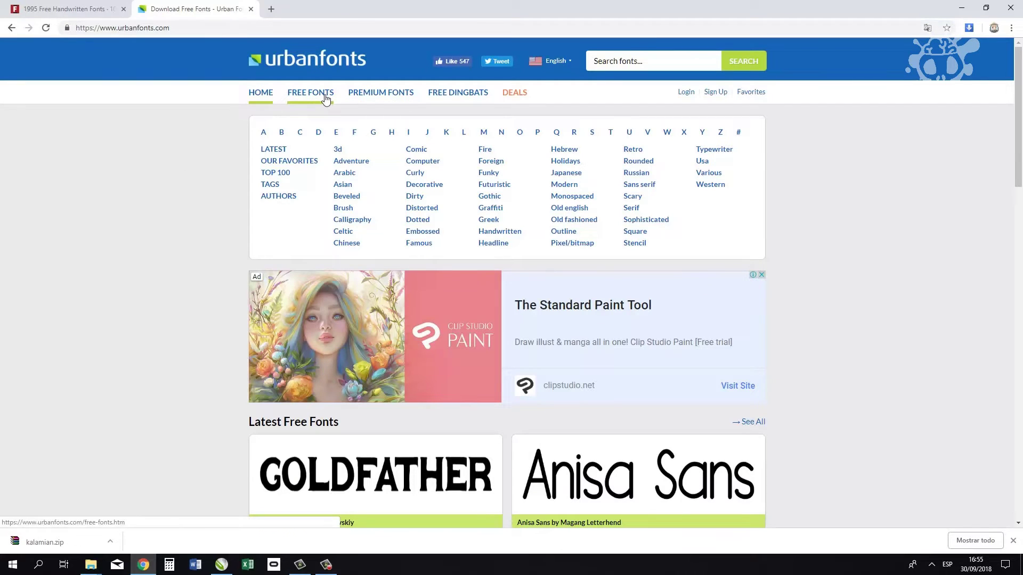
pyautogui.click(568, 60)
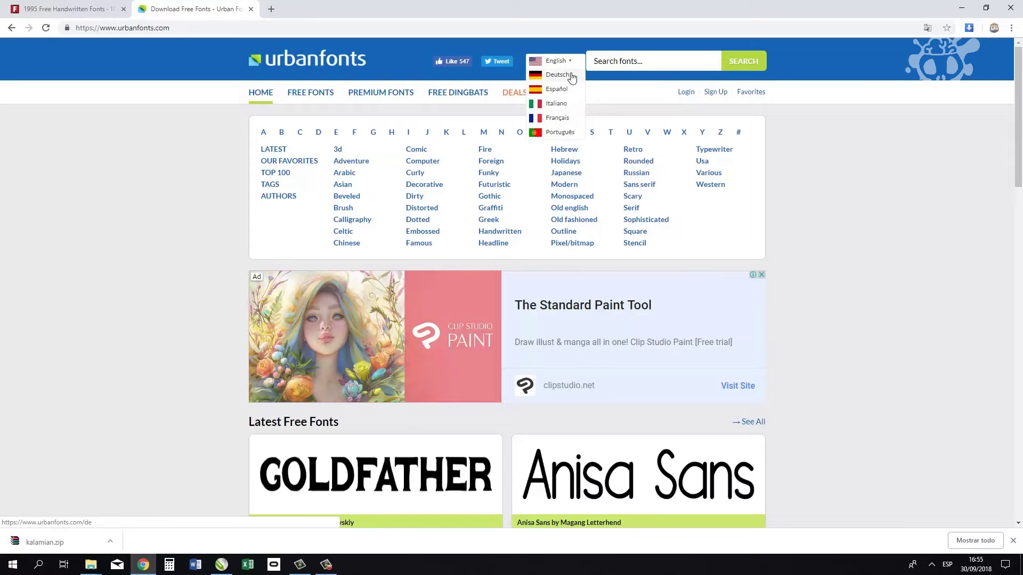
pyautogui.click(318, 97)
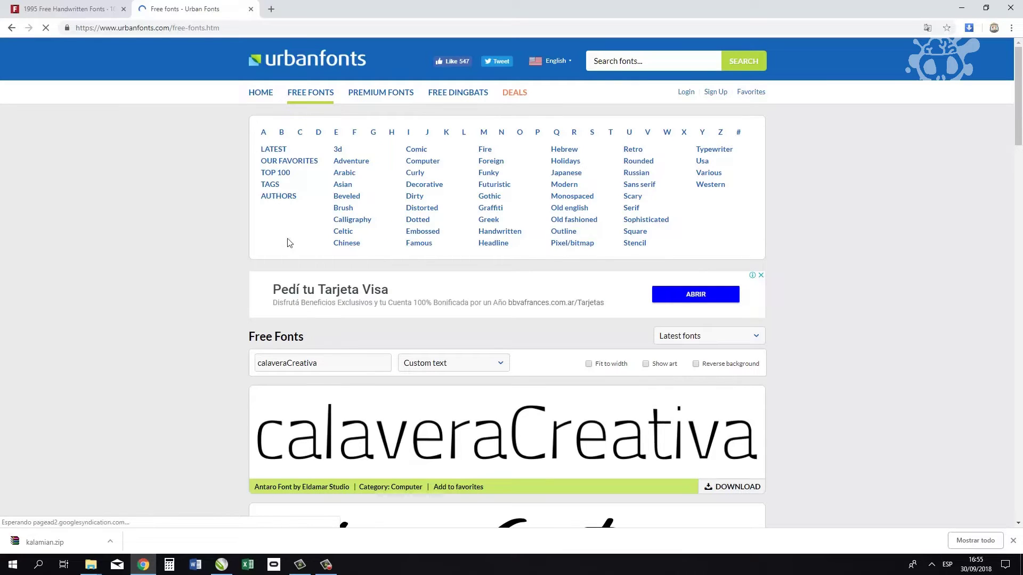
# - Edit the preview text to 'calaveraCreativa' and bring up the Top 100 fonts list
pyautogui.click(338, 368)
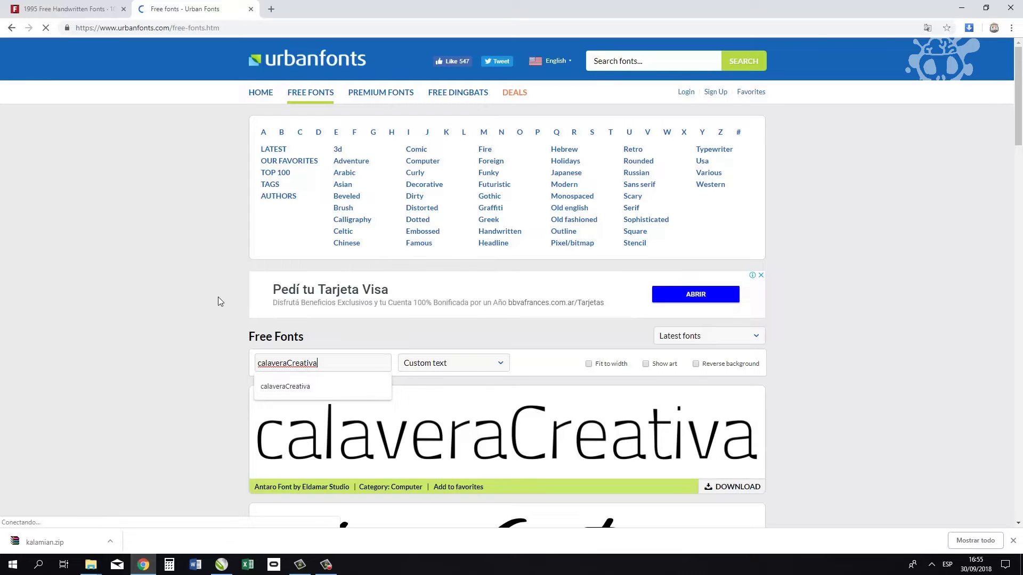
pyautogui.scroll(-2, 220, 298)
pyautogui.scroll(2, 256, 234)
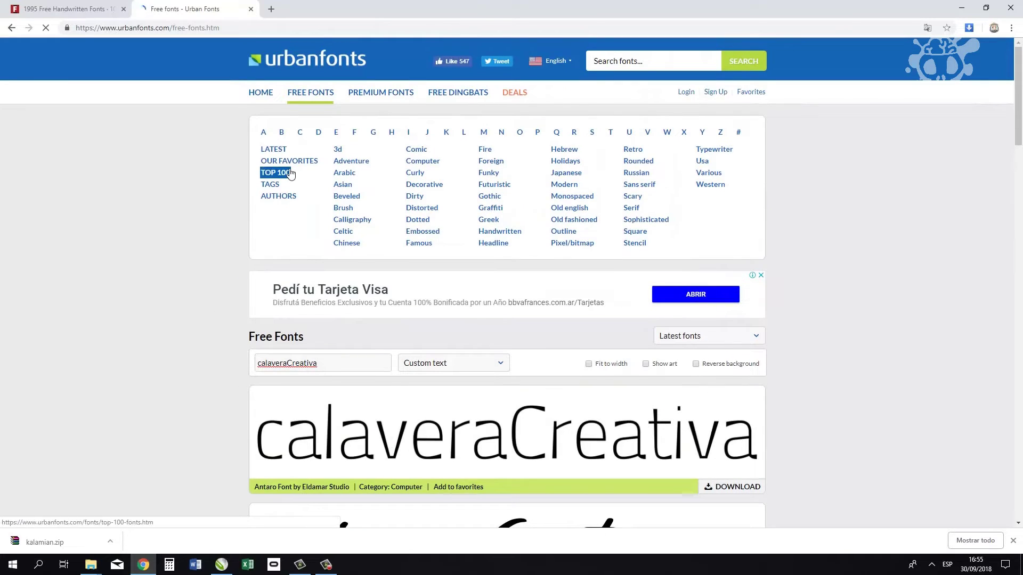
pyautogui.click(290, 174)
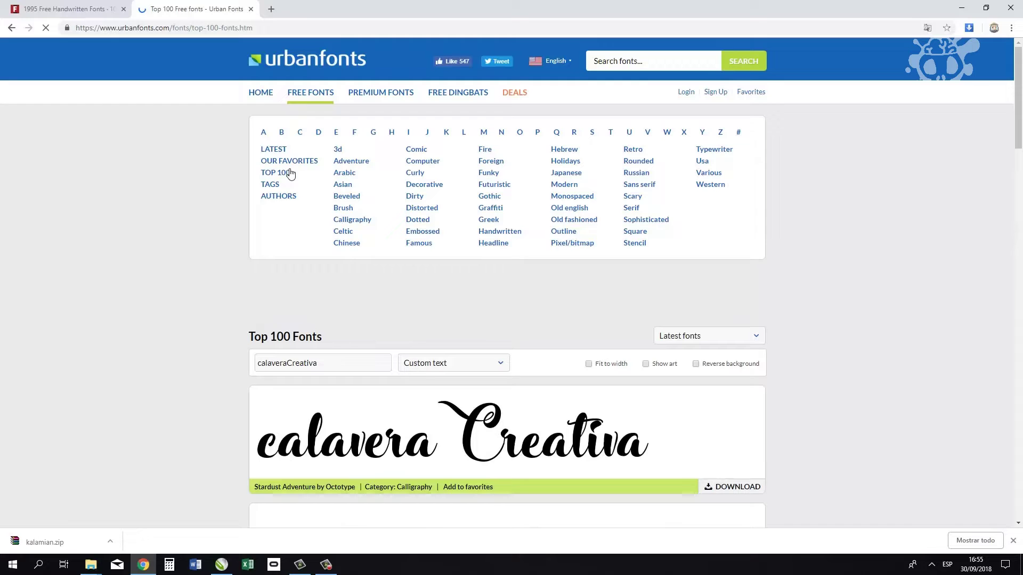
# - Go to page 5 of the UrbanFonts Top 100 list
pyautogui.scroll(-3, 231, 264)
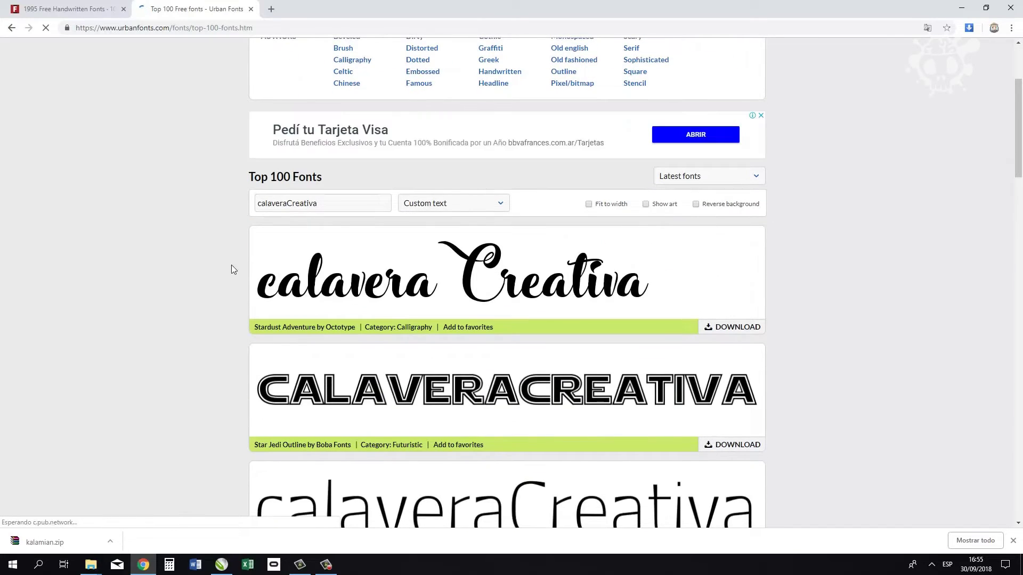
pyautogui.scroll(-5, 879, 259)
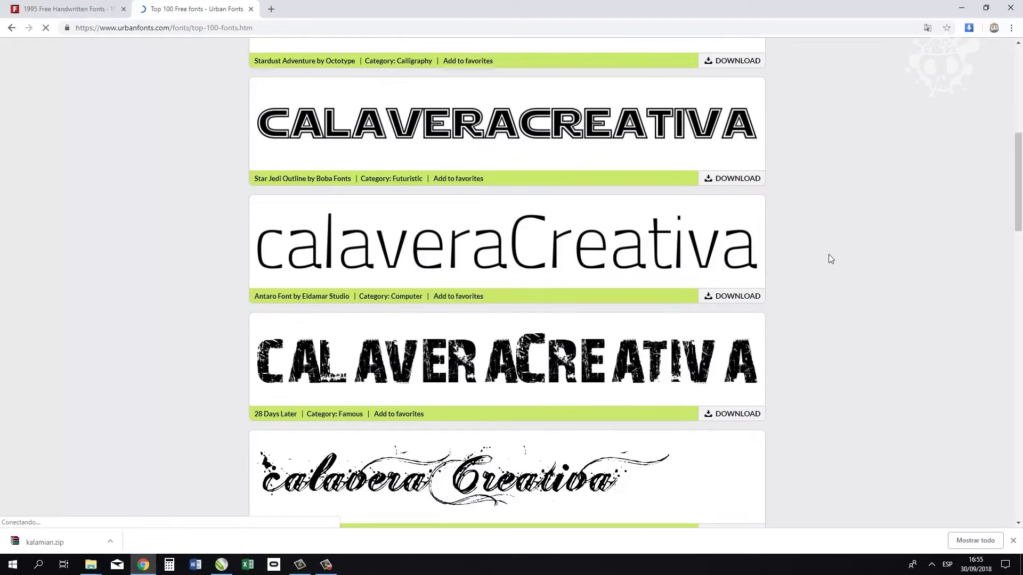
pyautogui.scroll(-6, 805, 261)
pyautogui.scroll(-5, 778, 260)
pyautogui.scroll(-2, 783, 262)
pyautogui.scroll(-7, 791, 264)
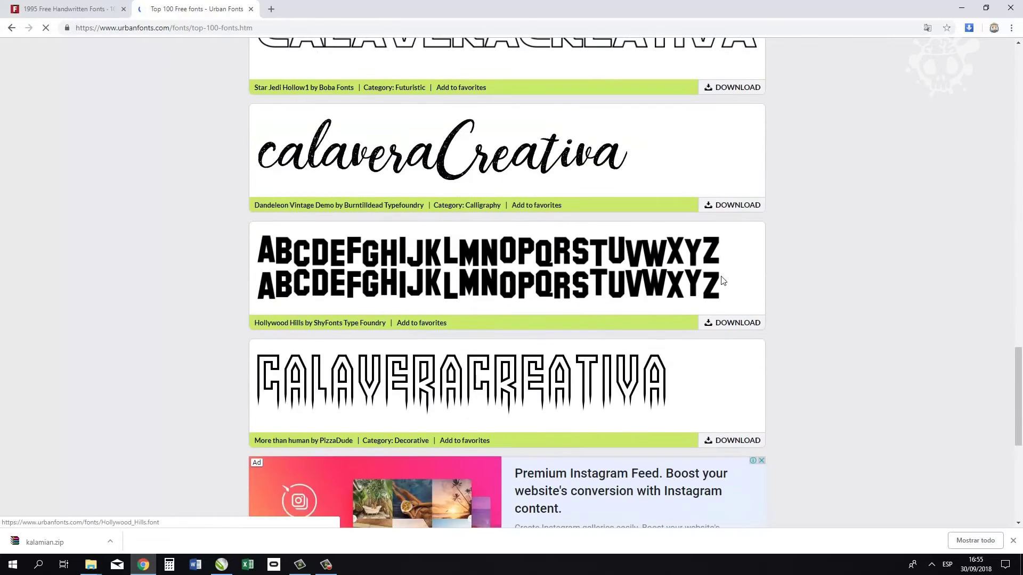
pyautogui.scroll(-6, 799, 266)
pyautogui.click(516, 255)
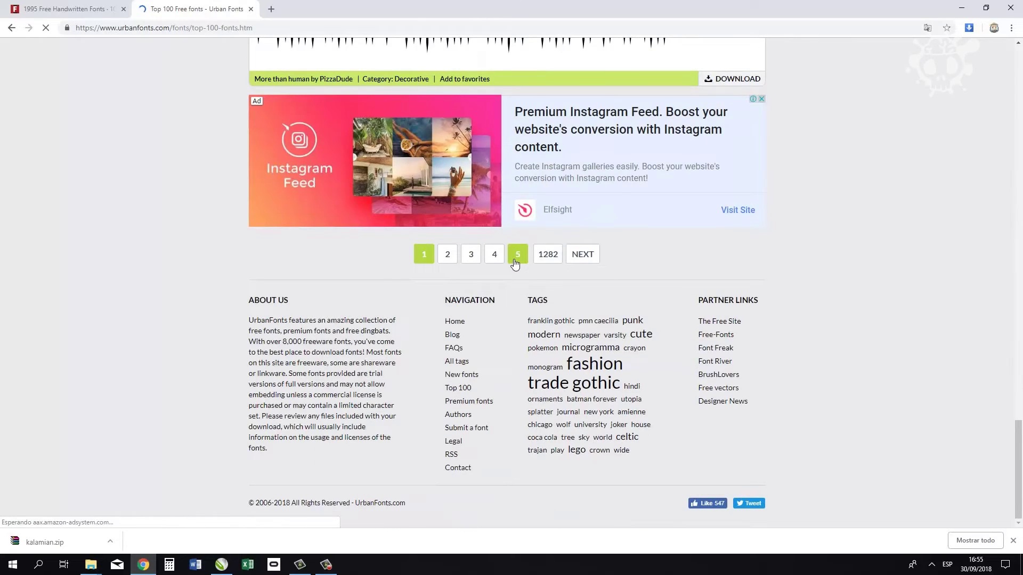
# - Download lily_of_the_valley.zip and view it in Chrome's downloads list
pyautogui.scroll(-6, 213, 302)
pyautogui.scroll(-4, 197, 298)
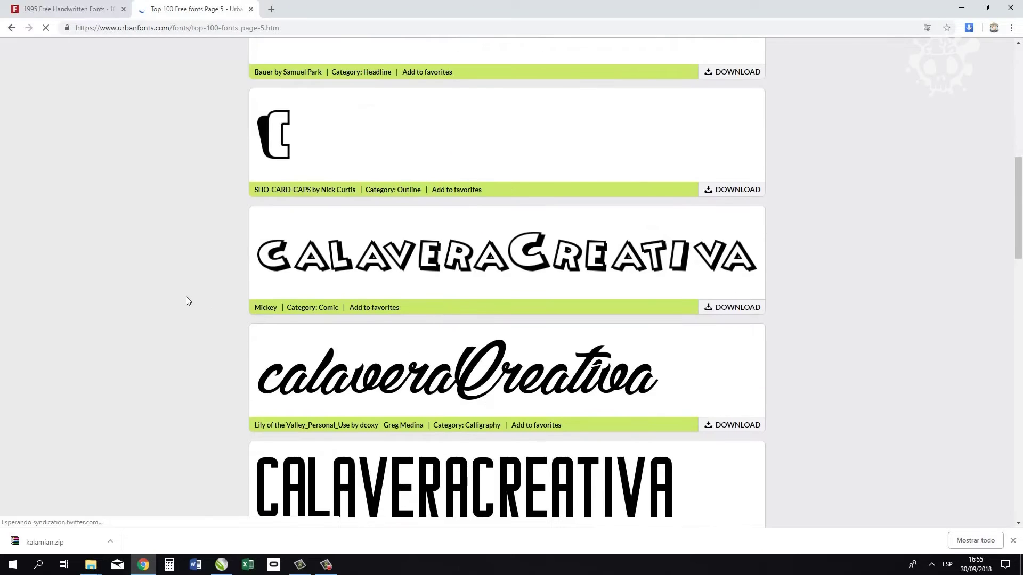
pyautogui.scroll(-2, 186, 296)
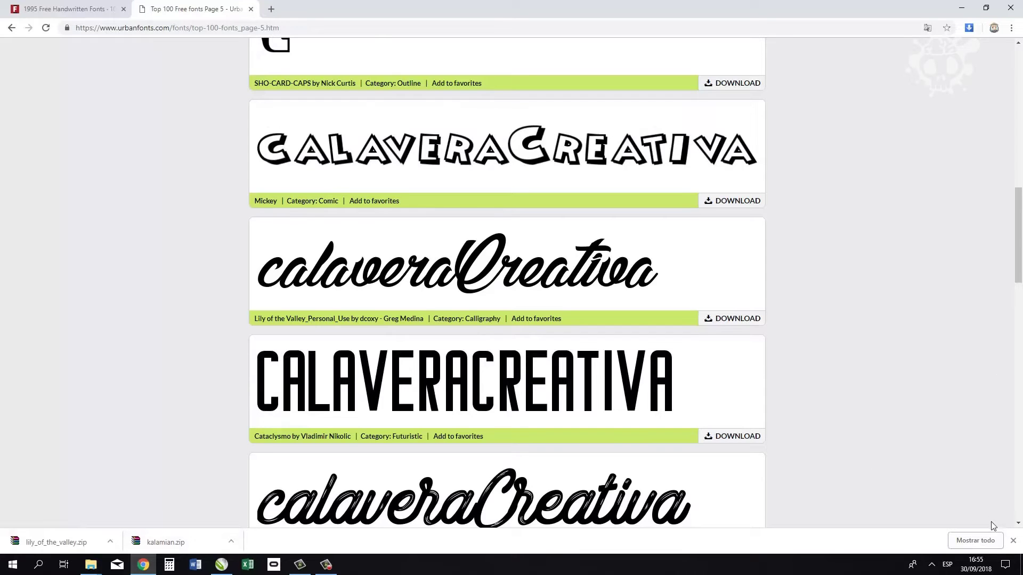
pyautogui.click(981, 543)
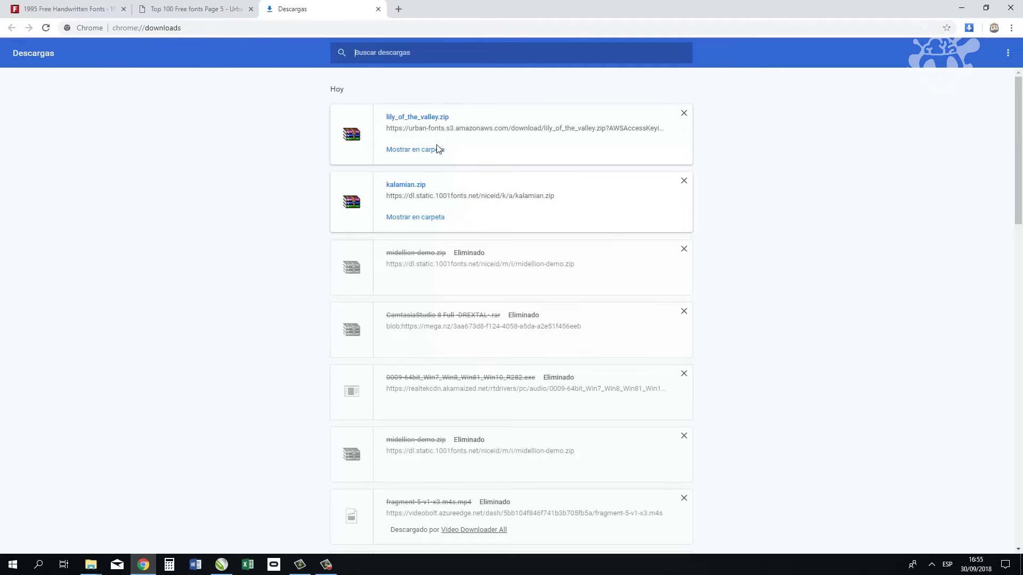
# - Show lily_of_the_valley.zip in Descargas and close the duplicate Descargas window
pyautogui.click(441, 151)
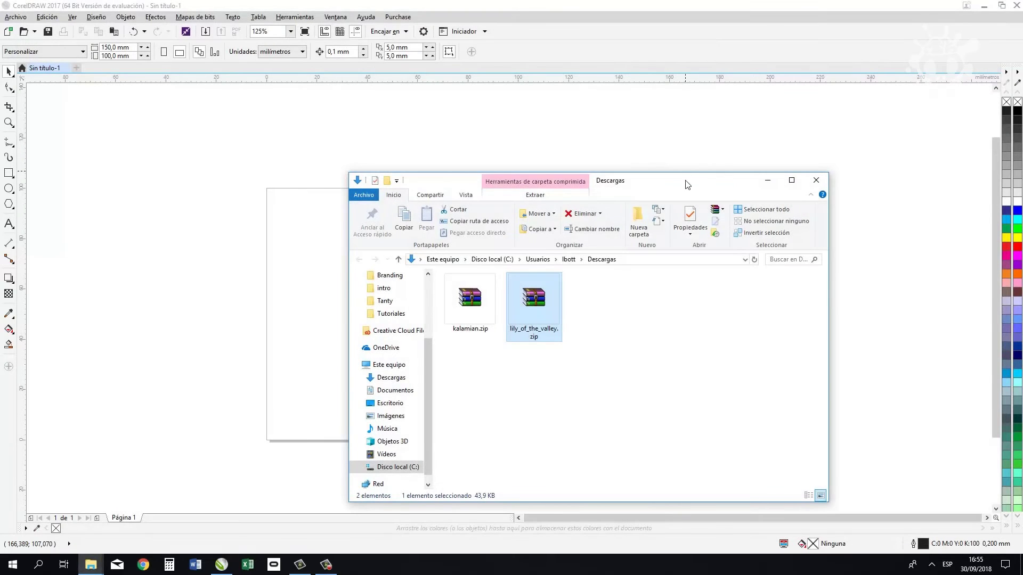
pyautogui.moveTo(684, 181); pyautogui.dragTo(795, 143)
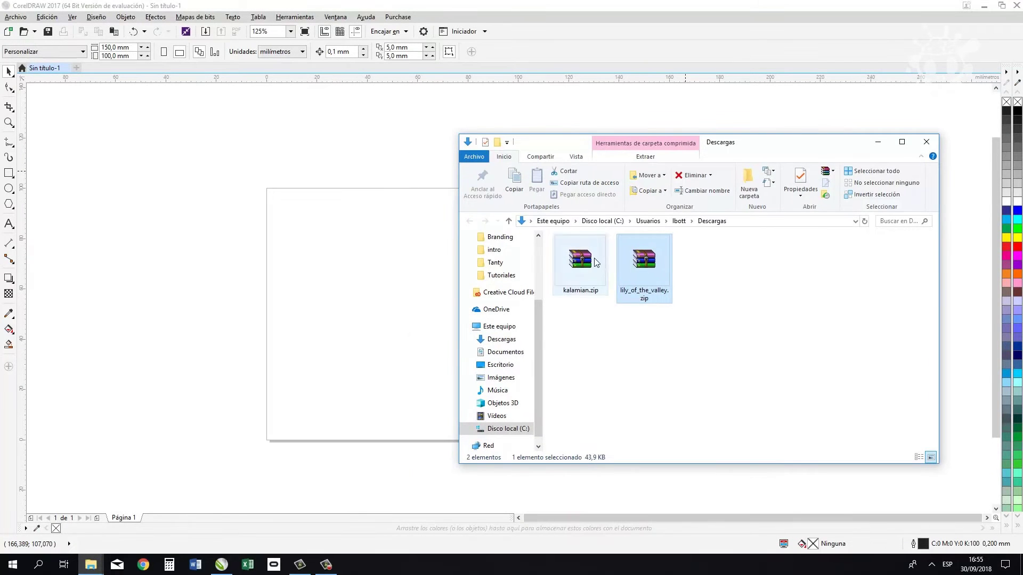
pyautogui.moveTo(91, 565)
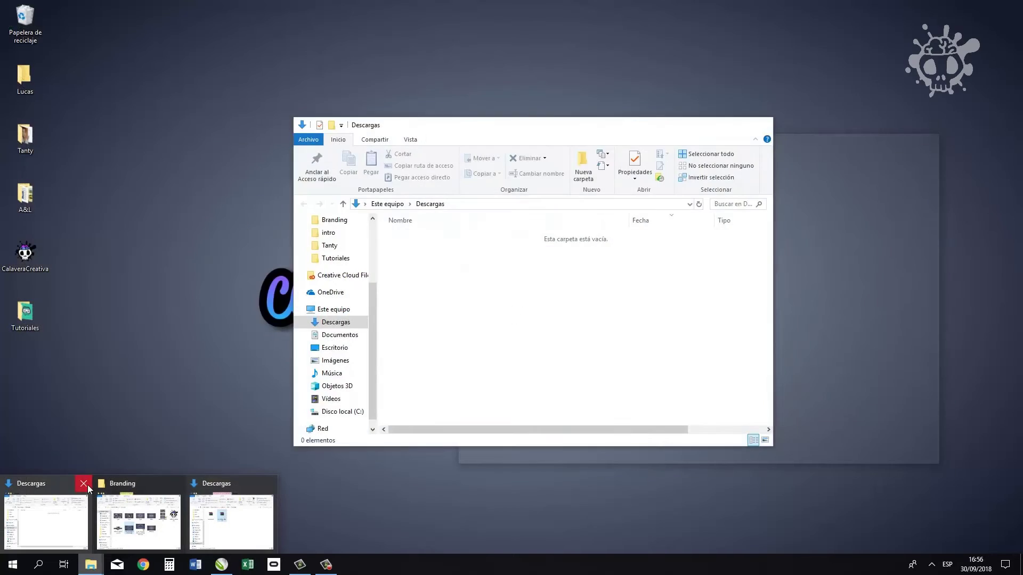
pyautogui.click(83, 483)
pyautogui.click(652, 274)
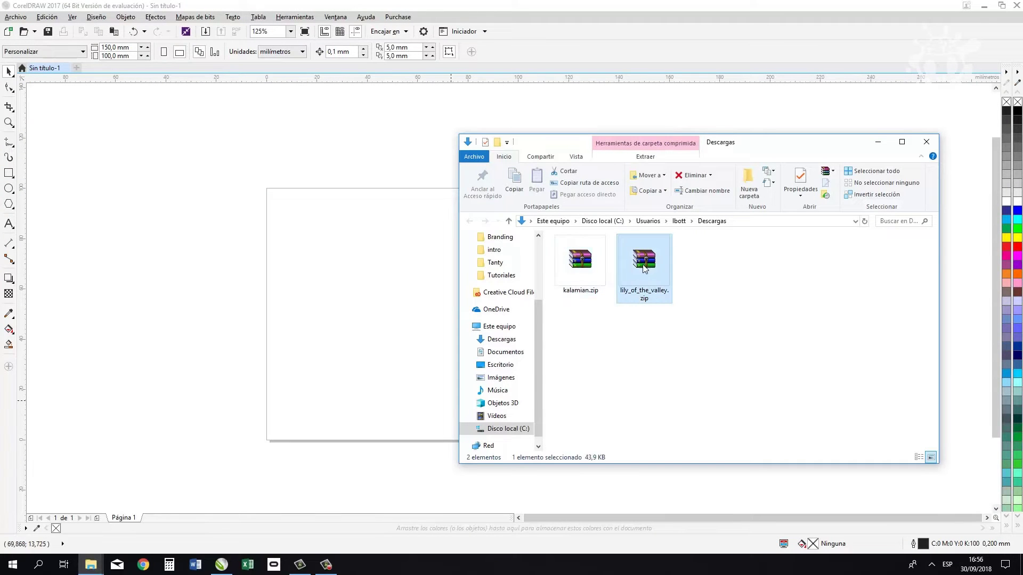
# - Check the kalamian and lily_of_the_valley zips, then bring the Branding folder forward
pyautogui.click(591, 267)
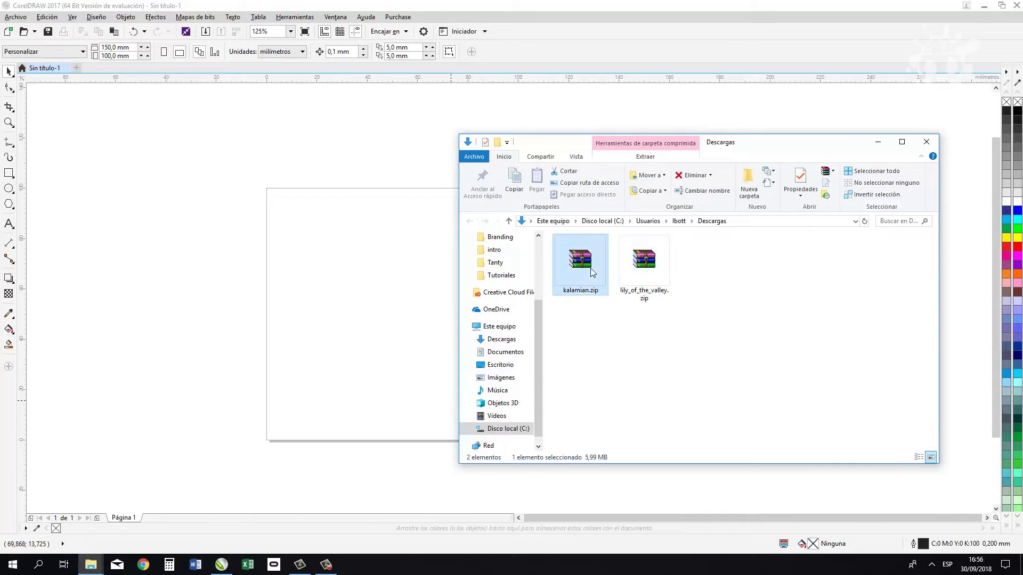
pyautogui.click(646, 263)
pyautogui.click(740, 273)
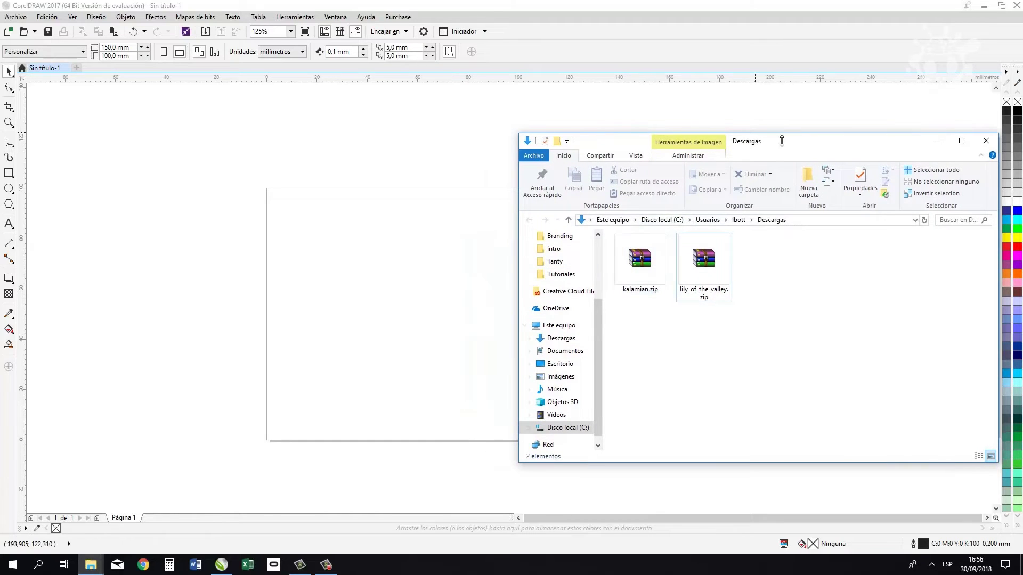
pyautogui.moveTo(752, 148); pyautogui.dragTo(752, 147)
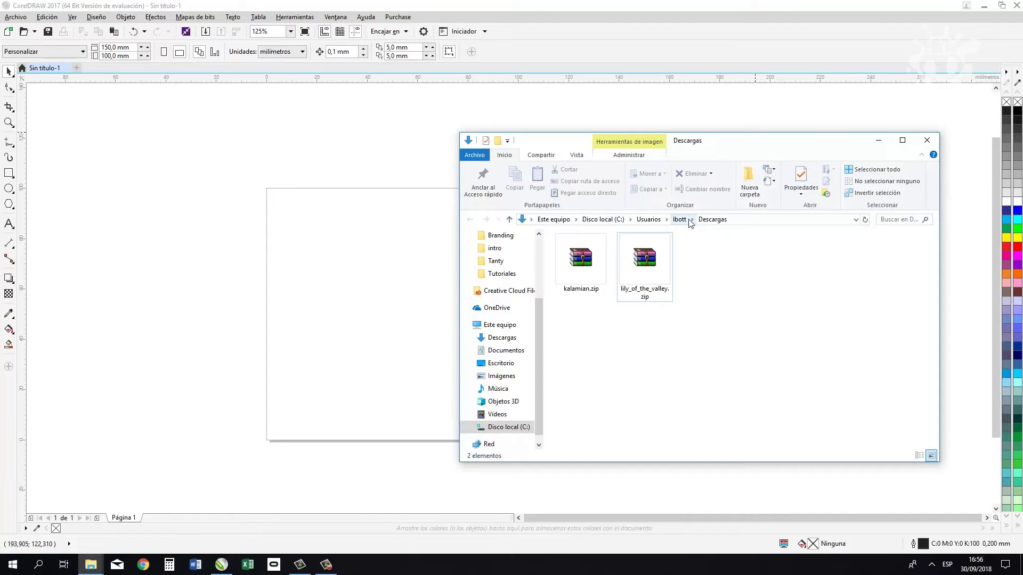
pyautogui.moveTo(90, 565)
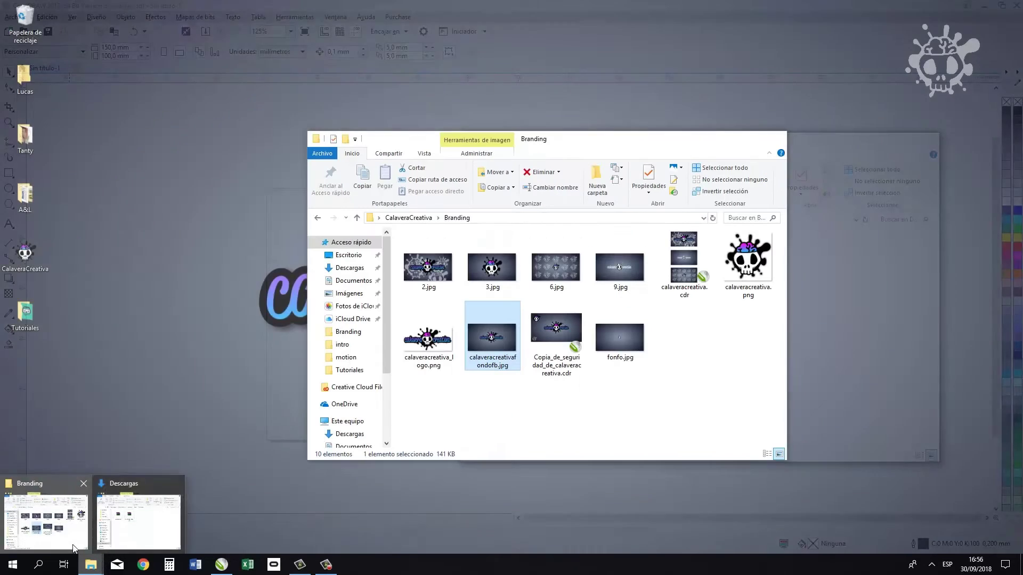
pyautogui.click(45, 520)
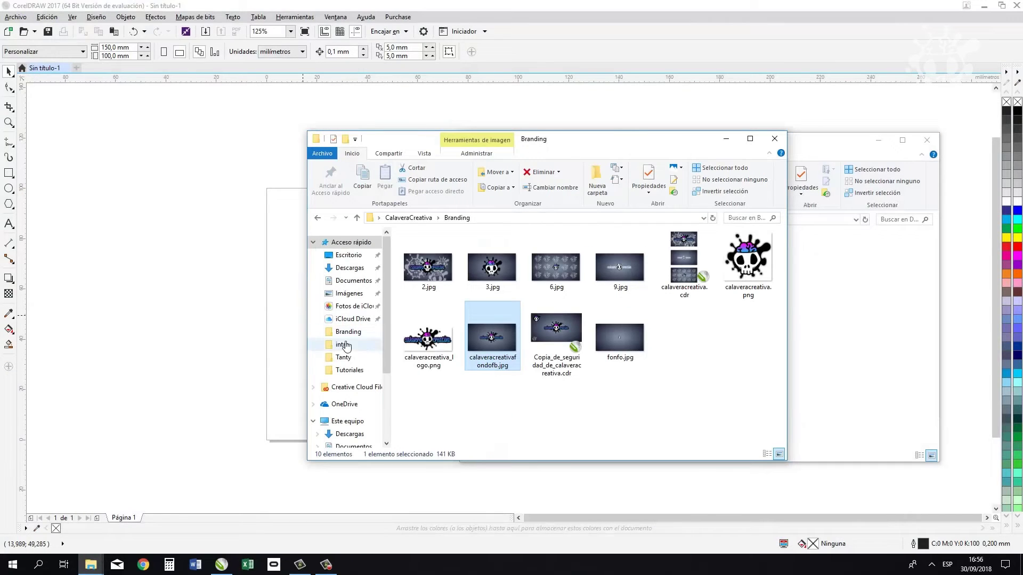
# - Show drive C: in File Explorer and move its window up and left
pyautogui.moveTo(389, 371); pyautogui.dragTo(384, 439)
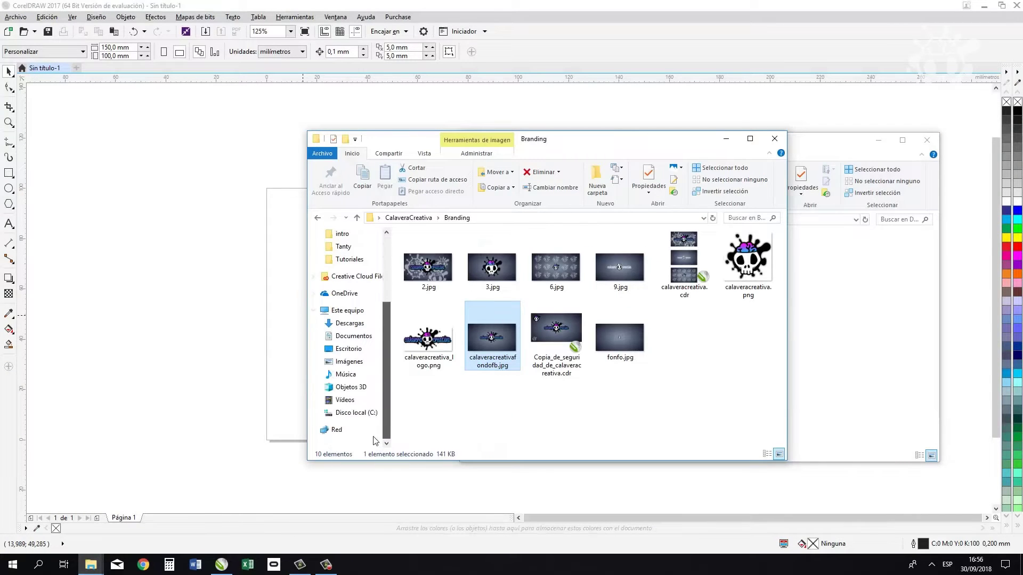
pyautogui.click(360, 418)
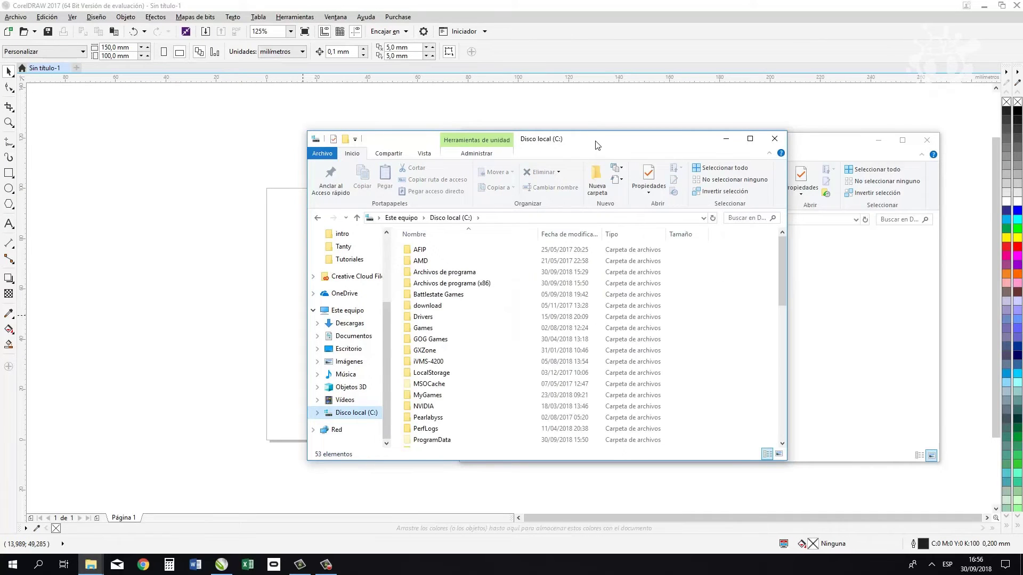
pyautogui.moveTo(595, 144); pyautogui.dragTo(558, 144)
pyautogui.scroll(-2, 437, 307)
pyautogui.click(389, 418)
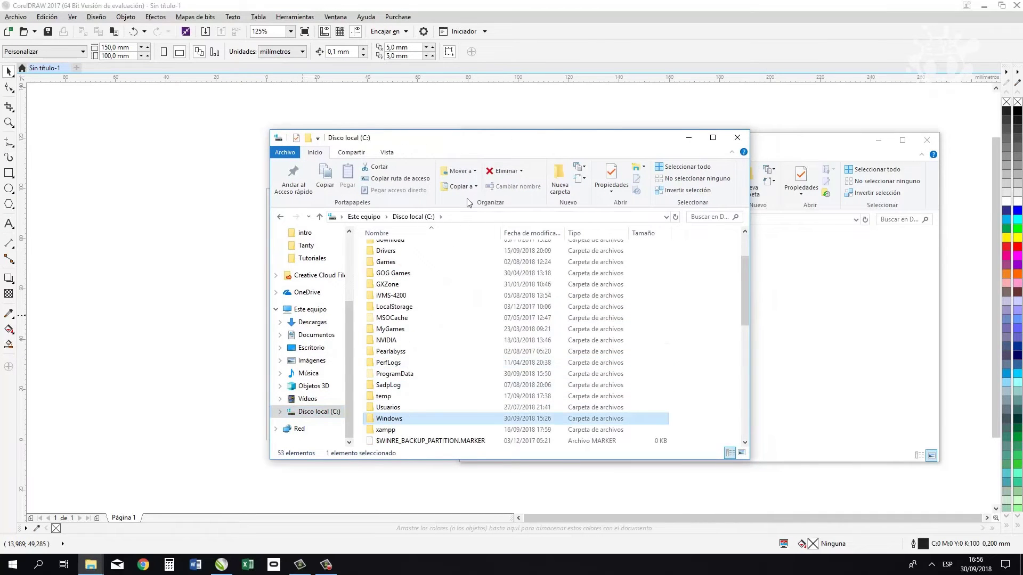
pyautogui.moveTo(474, 142); pyautogui.dragTo(310, 130)
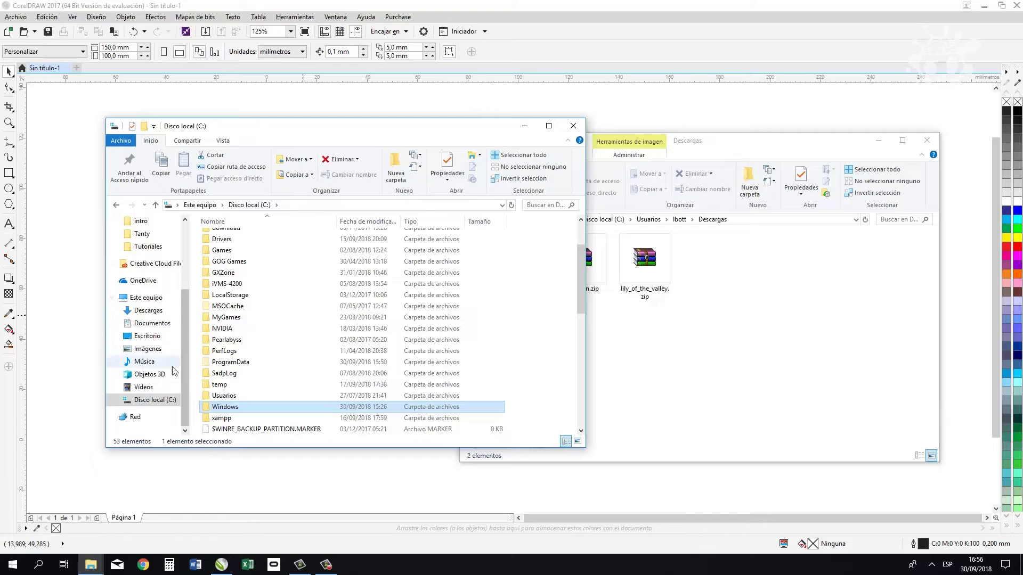
# - Open C:\Windows and then its Fonts folder
pyautogui.click(150, 401)
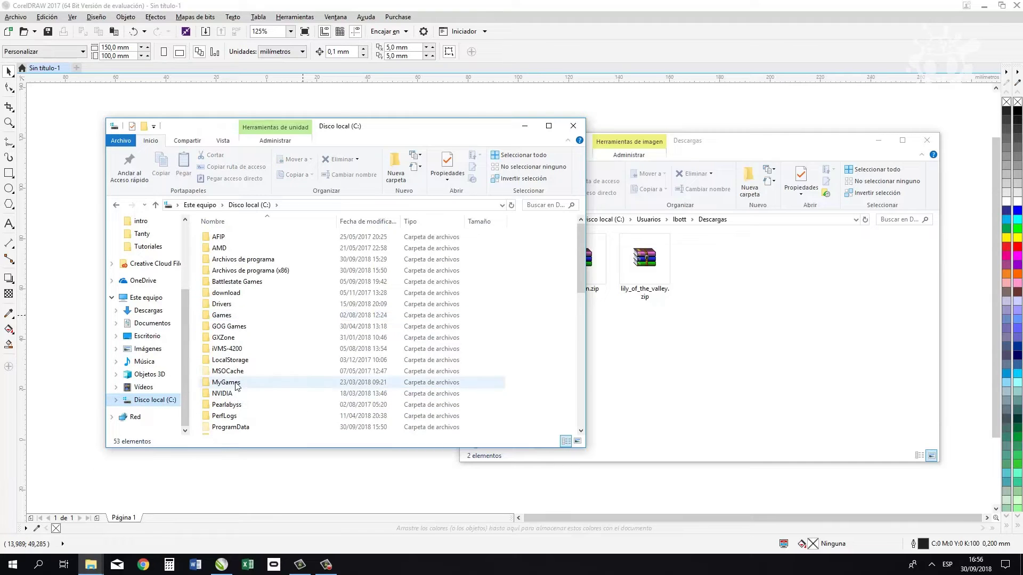
pyautogui.scroll(-4, 240, 373)
pyautogui.doubleClick(229, 340)
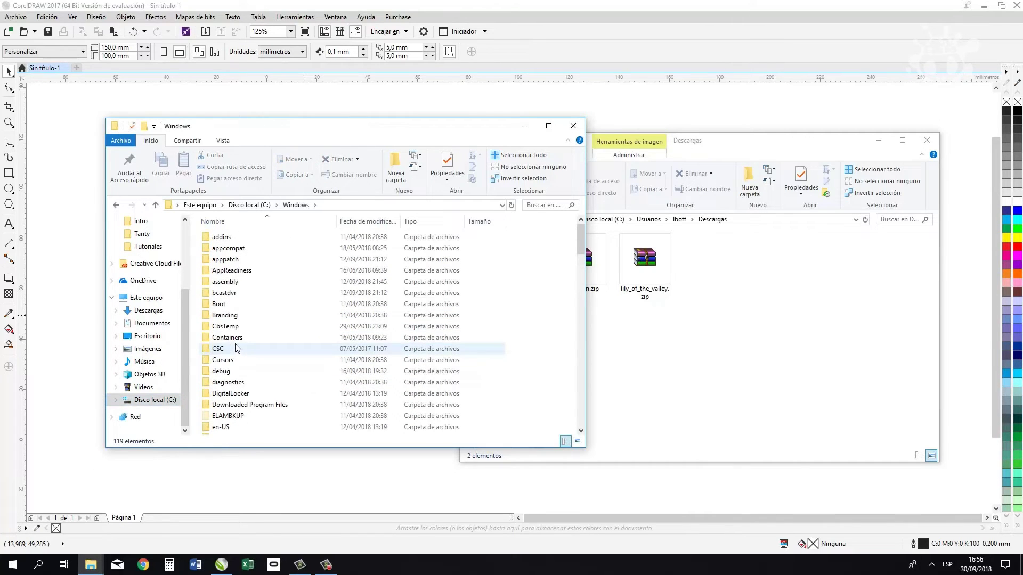
pyautogui.scroll(-2, 282, 302)
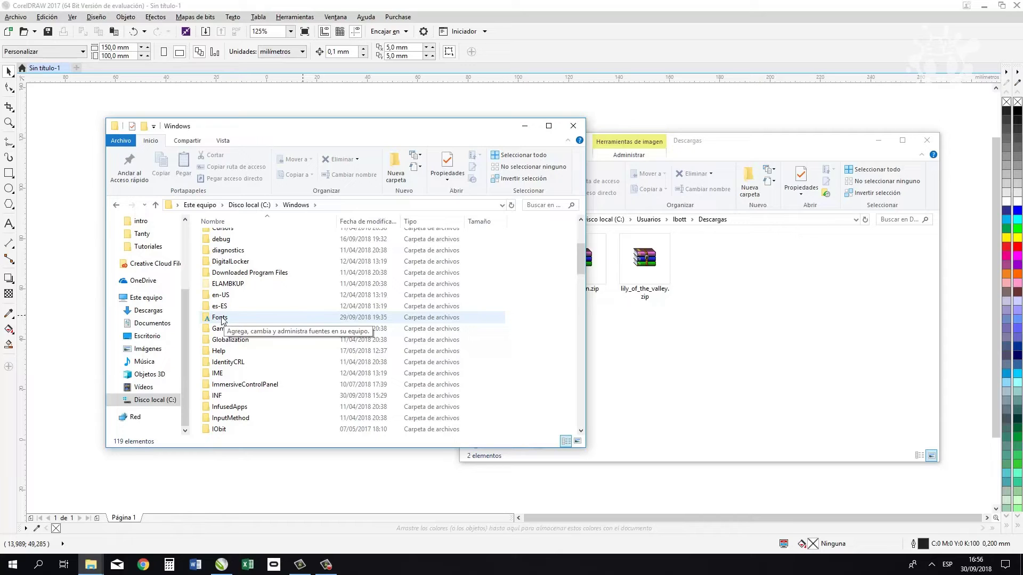
pyautogui.doubleClick(220, 318)
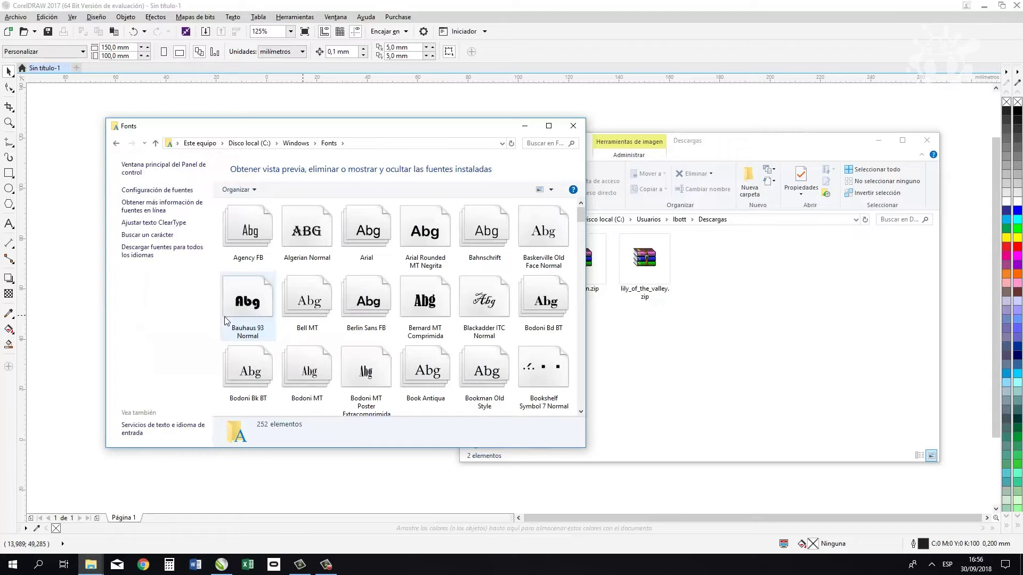
# - Browse the 252 installed fonts, then go back to the Windows folder
pyautogui.scroll(-5, 426, 240)
pyautogui.scroll(-5, 564, 258)
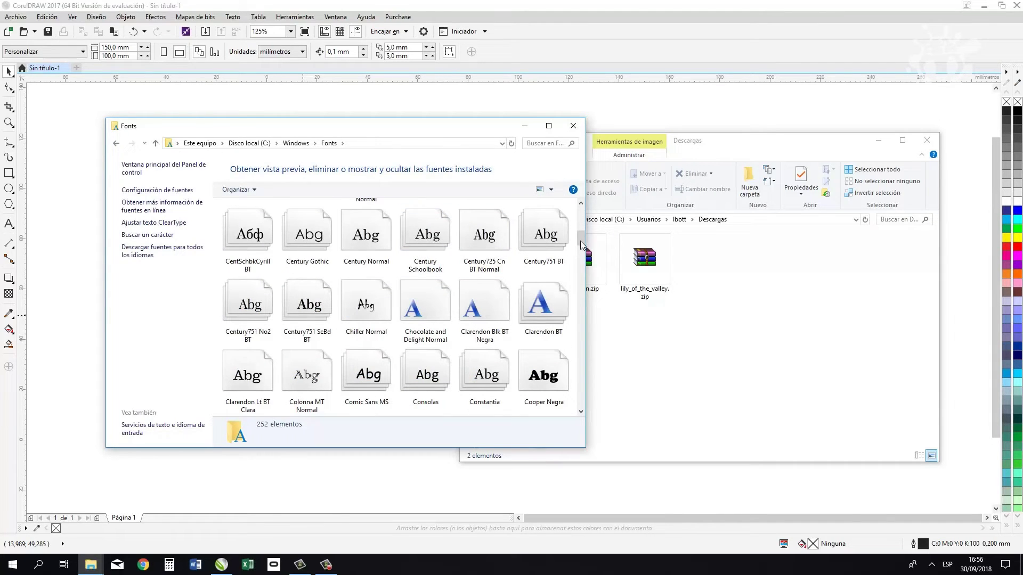
pyautogui.scroll(-3, 581, 251)
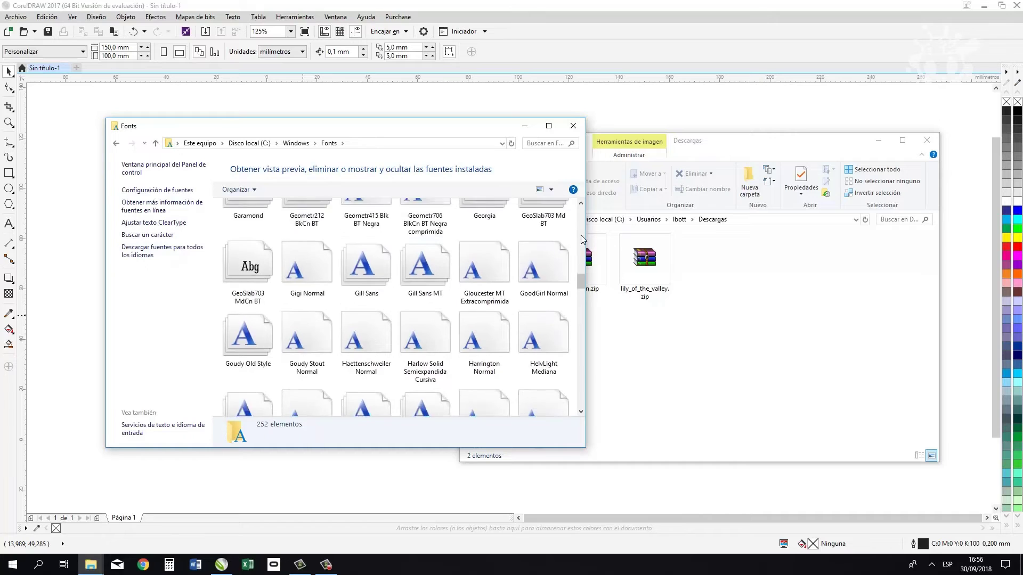
pyautogui.scroll(-3, 581, 245)
pyautogui.moveTo(582, 275); pyautogui.dragTo(581, 211)
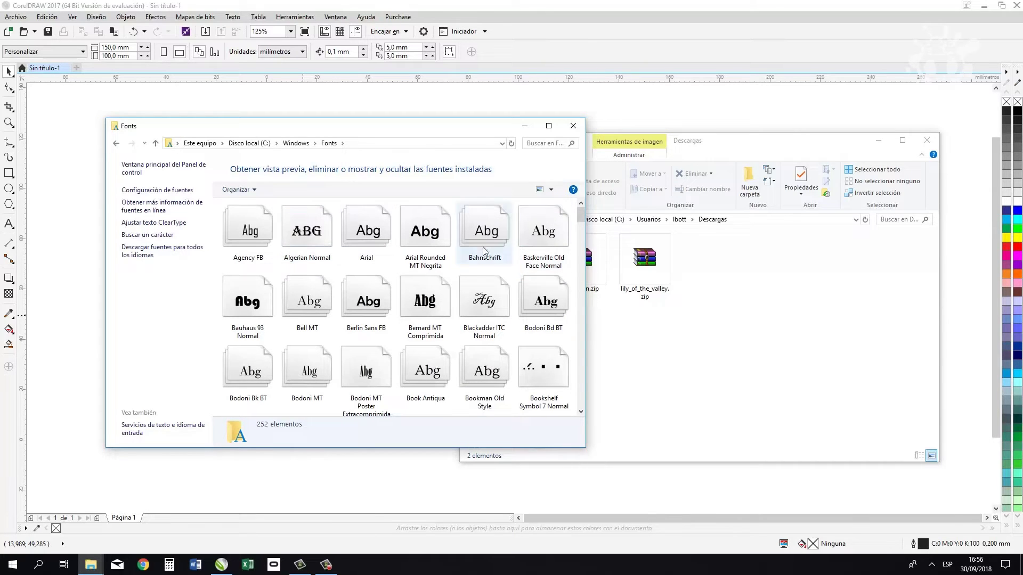
pyautogui.click(116, 145)
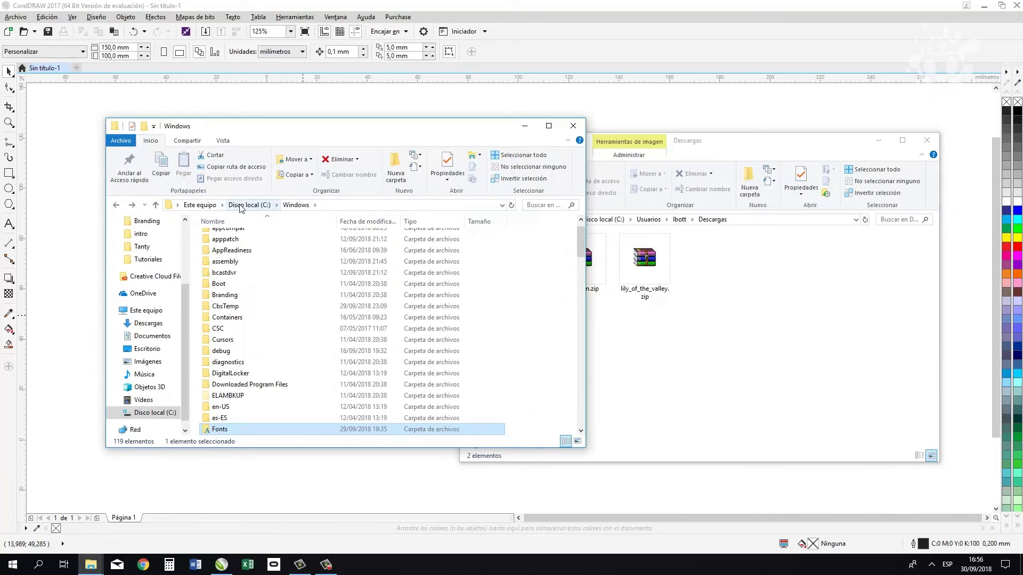
# - Place the Windows and Descargas windows side by side and open kalamian.zip in WinRAR
pyautogui.scroll(-2, 234, 372)
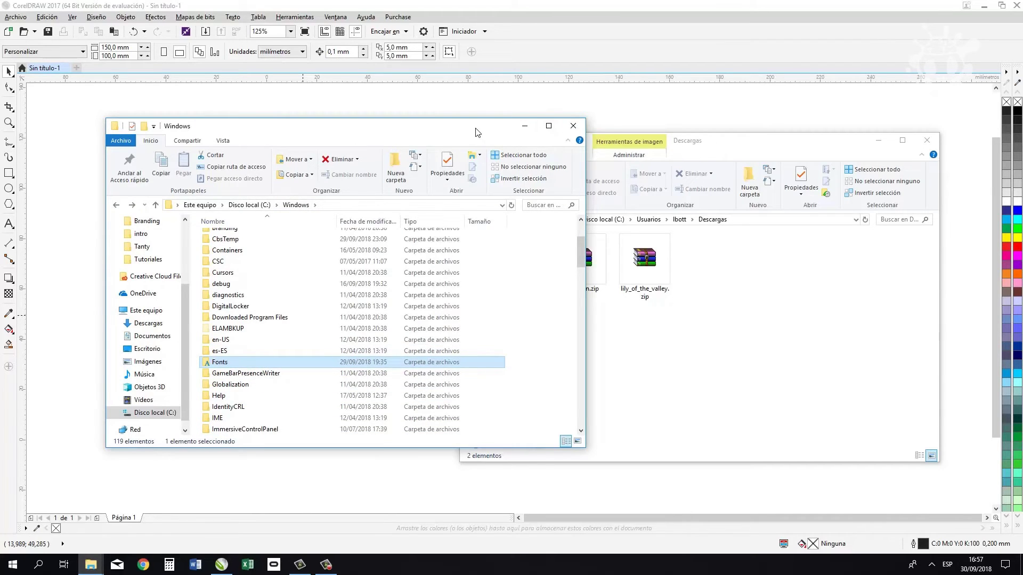
pyautogui.moveTo(475, 130); pyautogui.dragTo(405, 138)
pyautogui.click(746, 140)
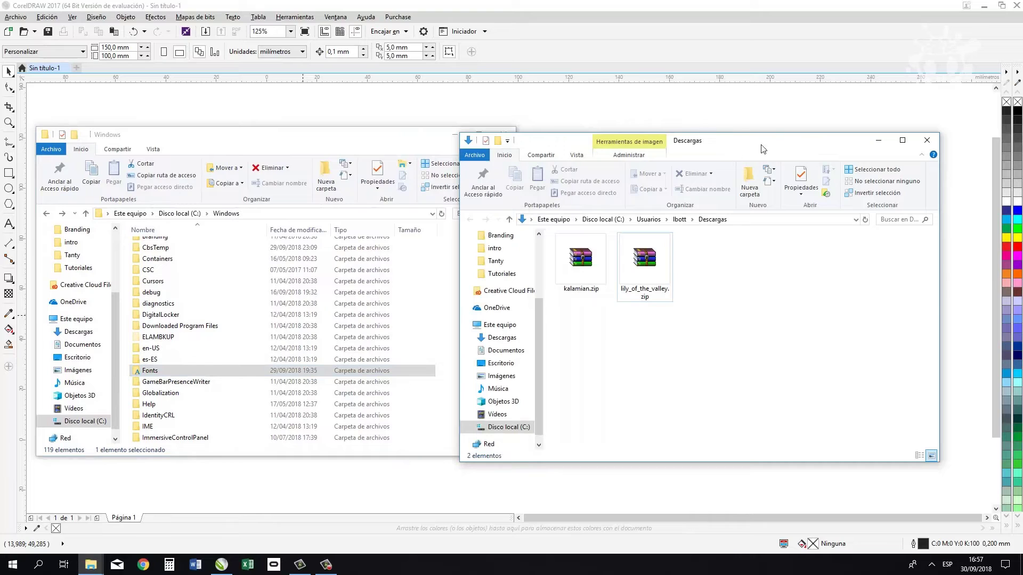
pyautogui.moveTo(772, 143); pyautogui.dragTo(845, 136)
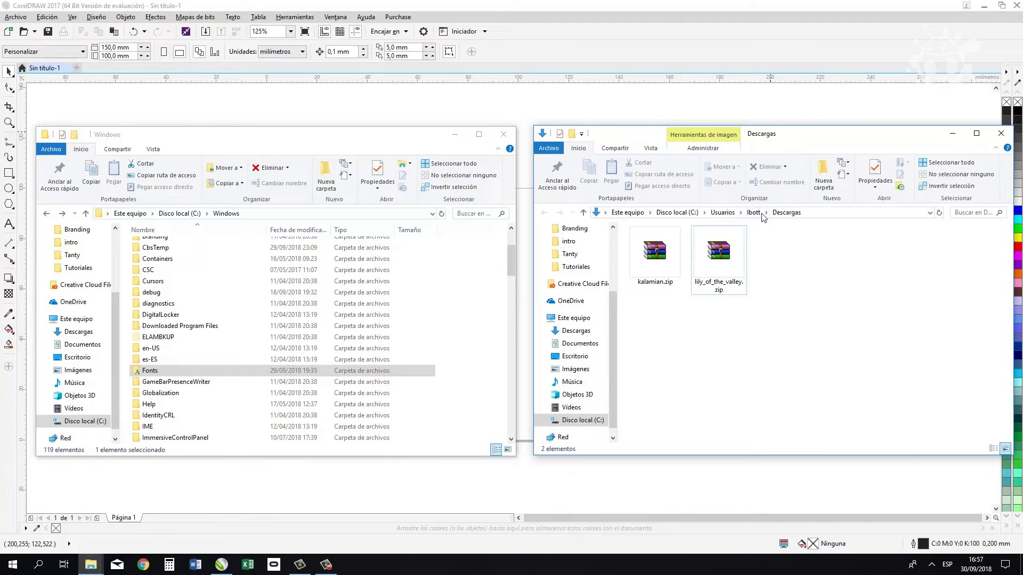
pyautogui.click(675, 253)
pyautogui.doubleClick(675, 253)
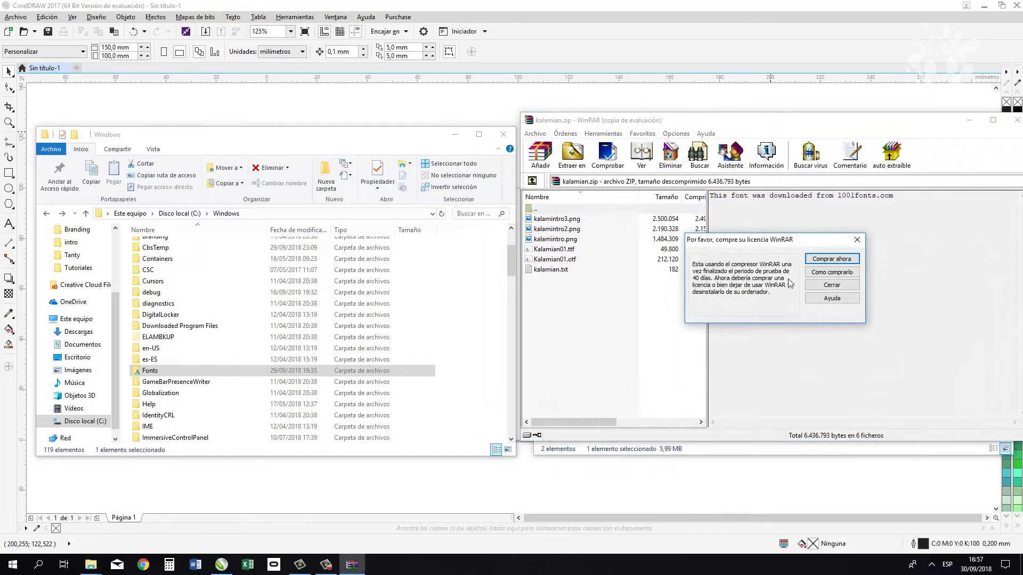
# - Dismiss the licence reminder and browse the files in the Kalamian archive
pyautogui.click(831, 285)
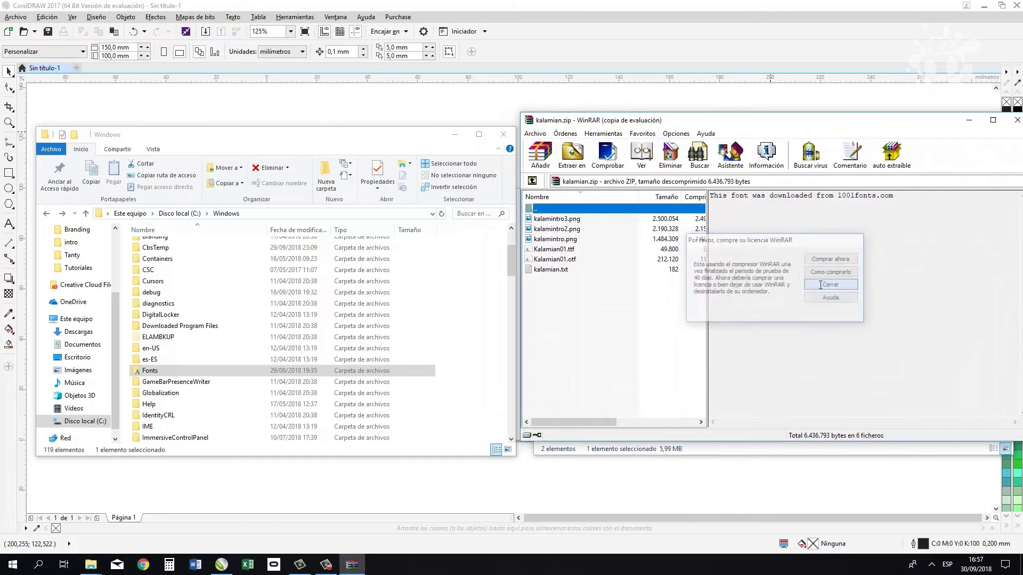
pyautogui.click(577, 230)
pyautogui.press('Down')
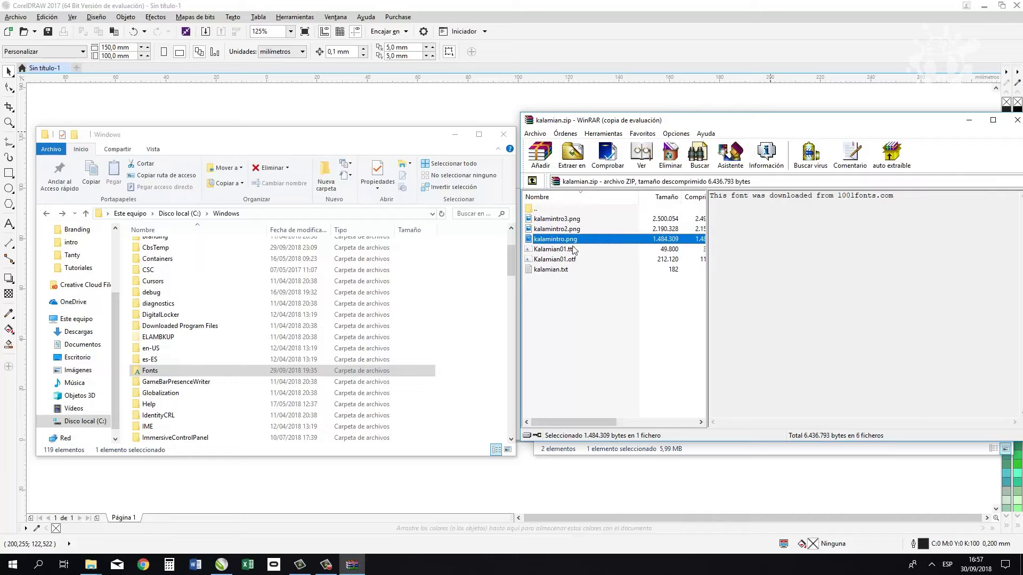
pyautogui.press('Up')
pyautogui.press('Up')
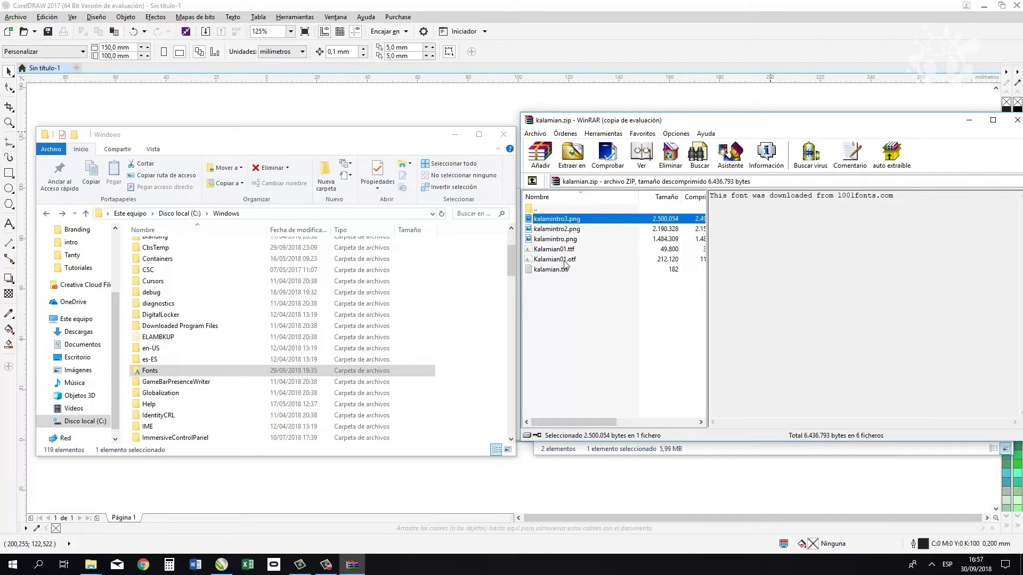
# - Install both Kalamian01 font files over the existing copy, then close the Kalamian archive
pyautogui.click(571, 249)
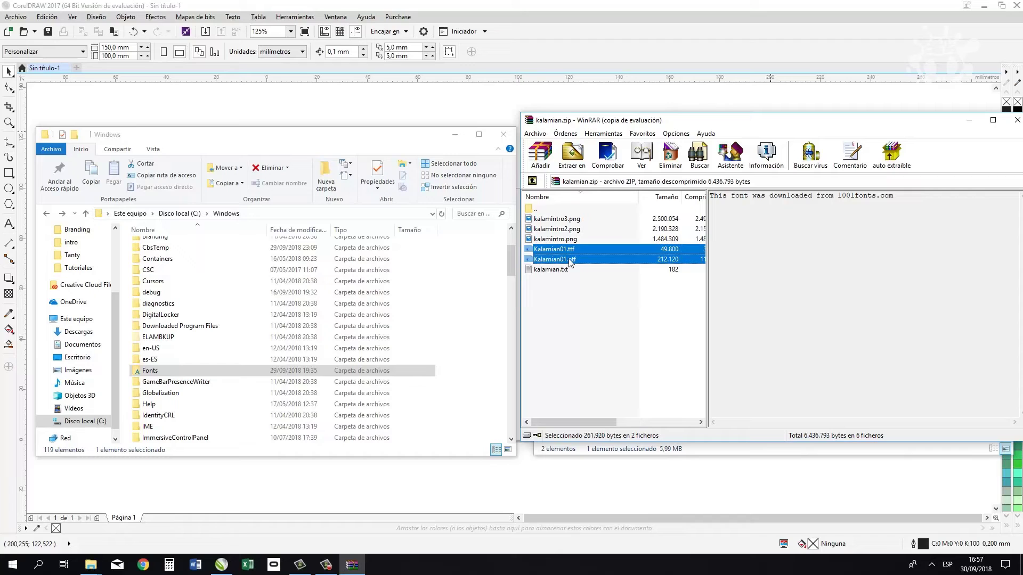
pyautogui.moveTo(570, 261)
pyautogui.mouseDown()
pyautogui.moveTo(579, 259)
pyautogui.moveTo(155, 373)
pyautogui.mouseUp()
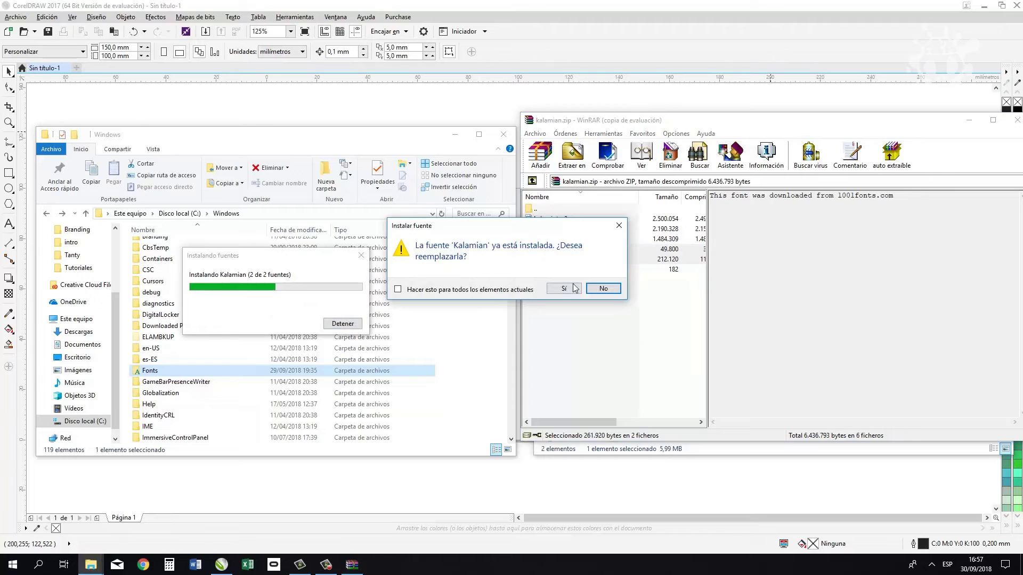
pyautogui.click(562, 290)
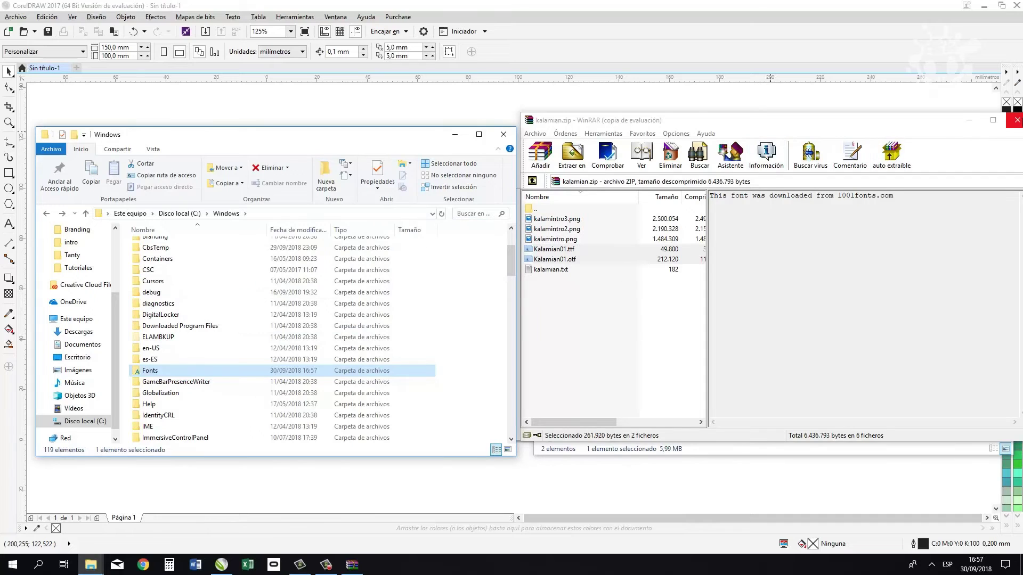
pyautogui.click(1016, 120)
pyautogui.click(728, 253)
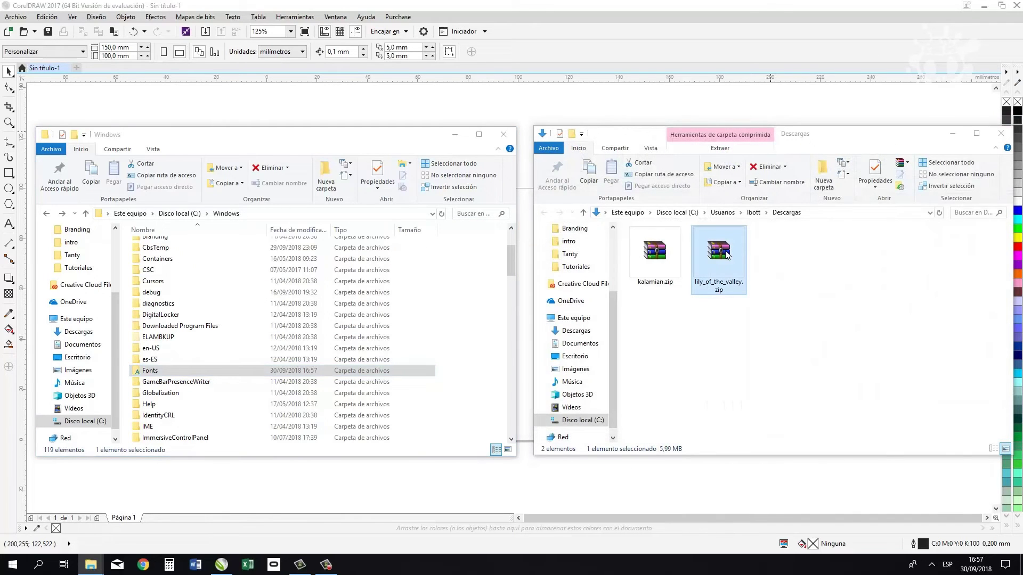
# - Open lily_of_the_valley.zip and copy LilyoftheValley.ttf into the Windows Fonts folder
pyautogui.doubleClick(724, 288)
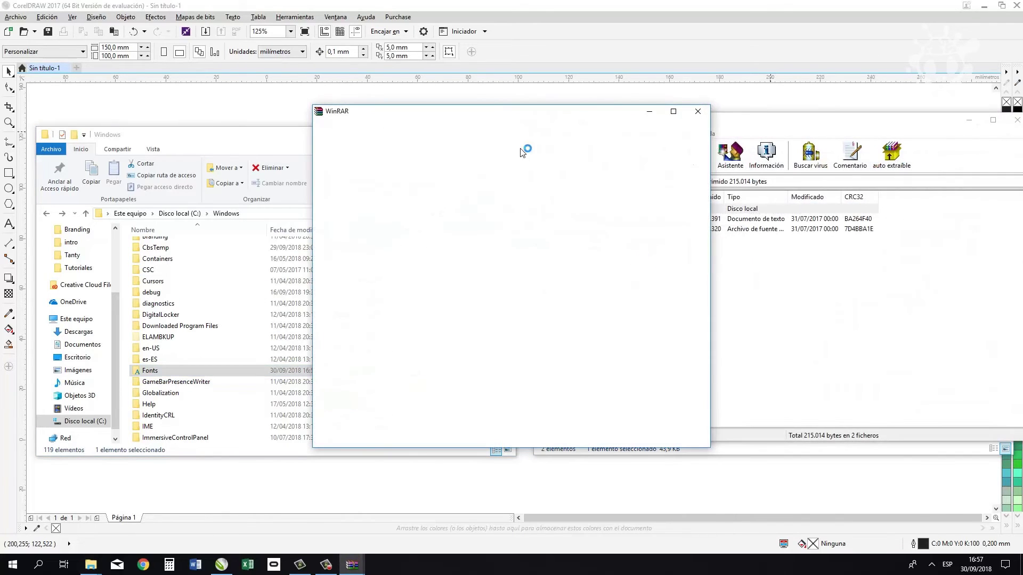
pyautogui.click(697, 112)
pyautogui.moveTo(566, 233); pyautogui.dragTo(159, 376)
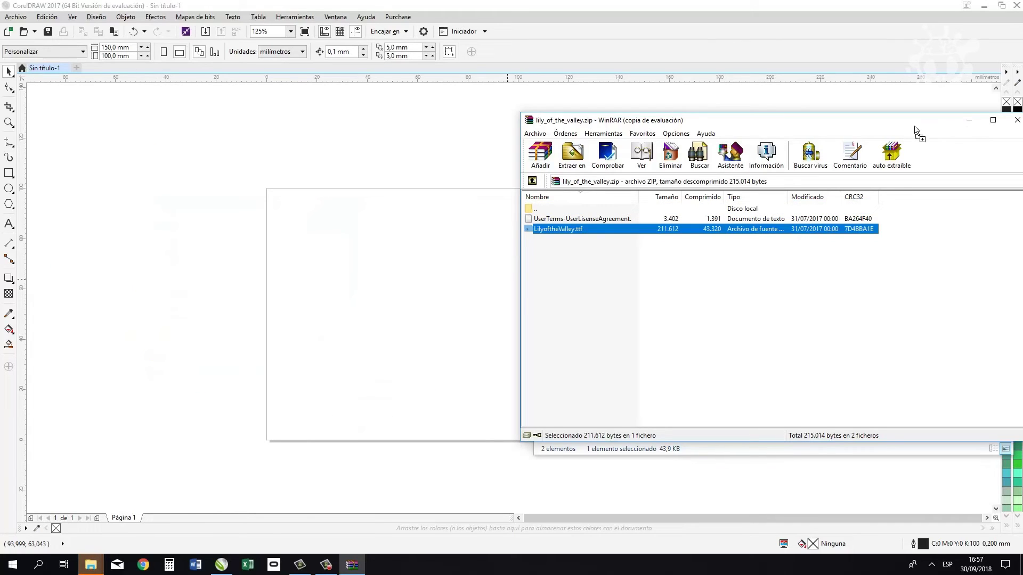
# - Close the Lily of the Valley archive and the Descargas folder window
pyautogui.click(91, 564)
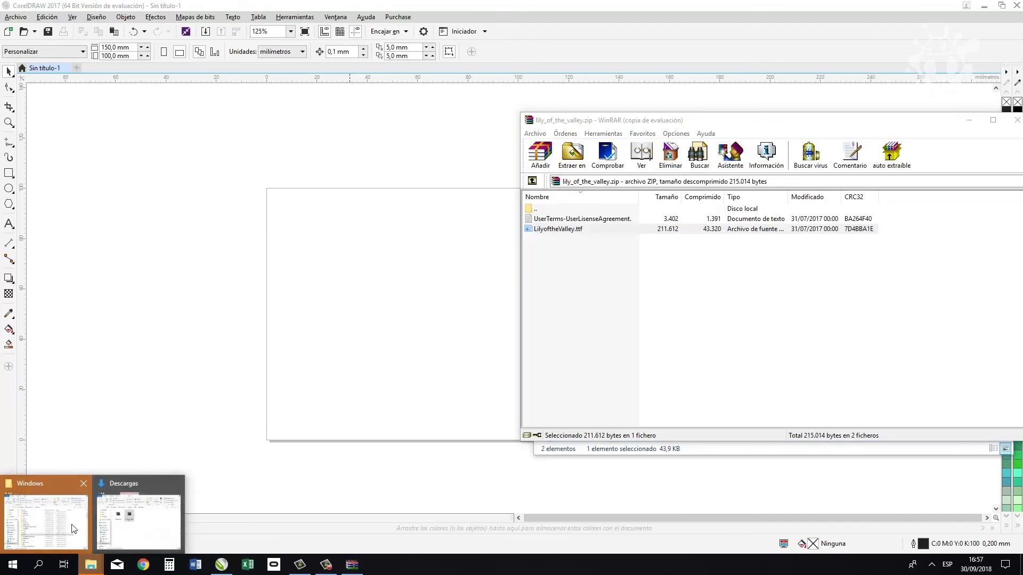
pyautogui.click(74, 529)
pyautogui.moveTo(983, 125); pyautogui.dragTo(776, 147)
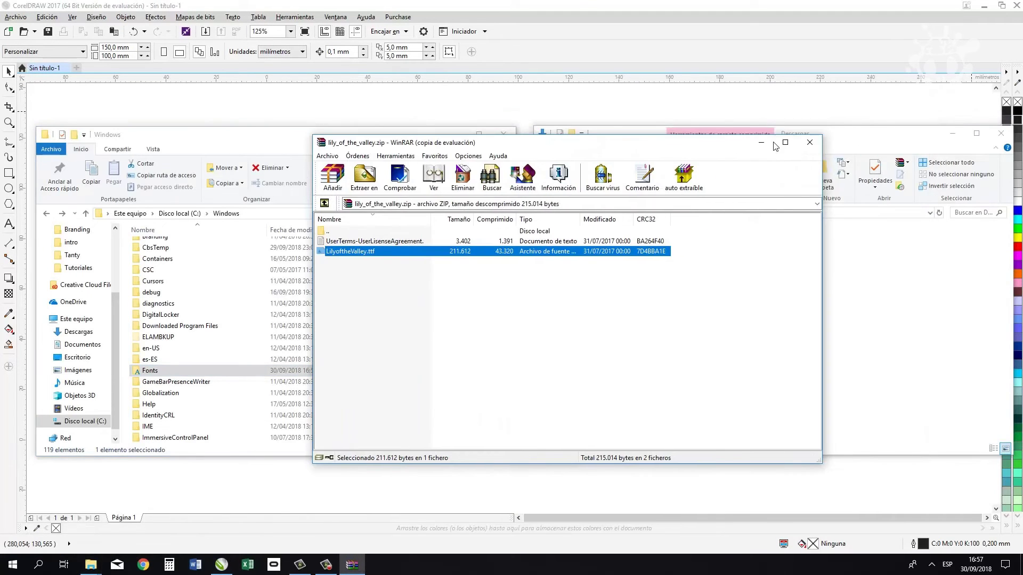
pyautogui.click(809, 143)
pyautogui.moveTo(884, 316); pyautogui.dragTo(615, 232)
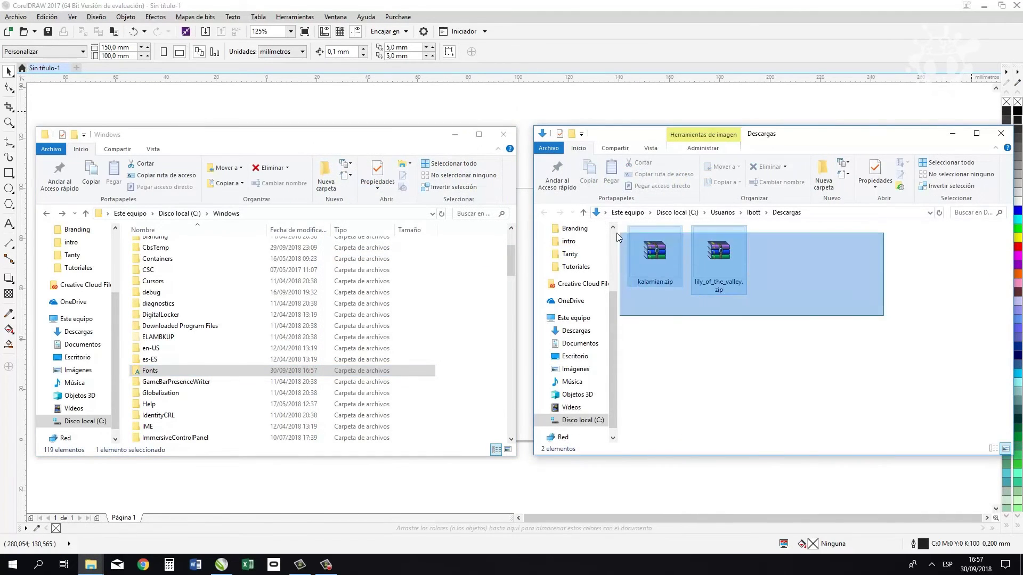
pyautogui.click(1000, 133)
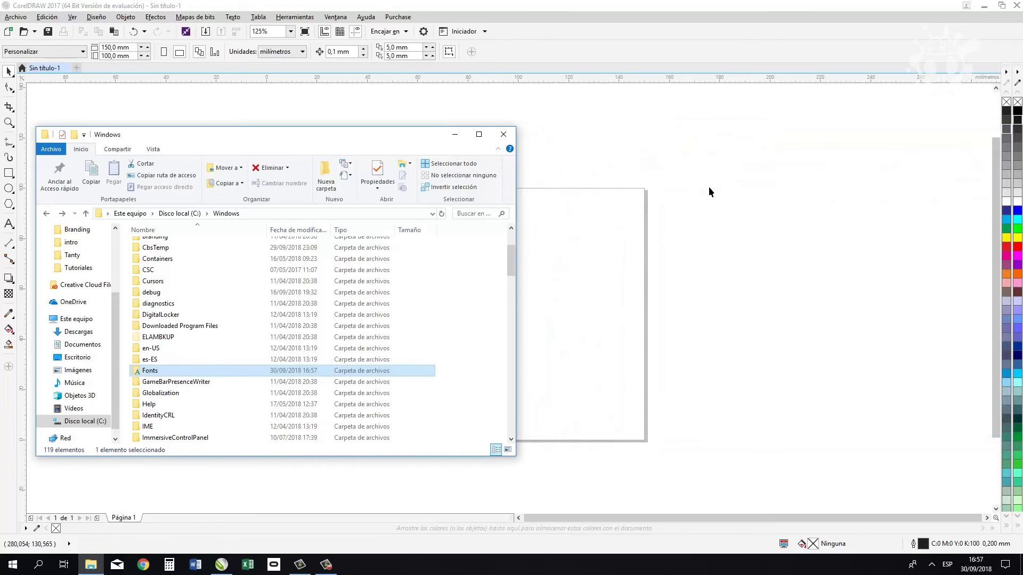
# - Add the artistic text 'CalaveraCreativa' near the page centre in CorelDRAW
pyautogui.click(503, 134)
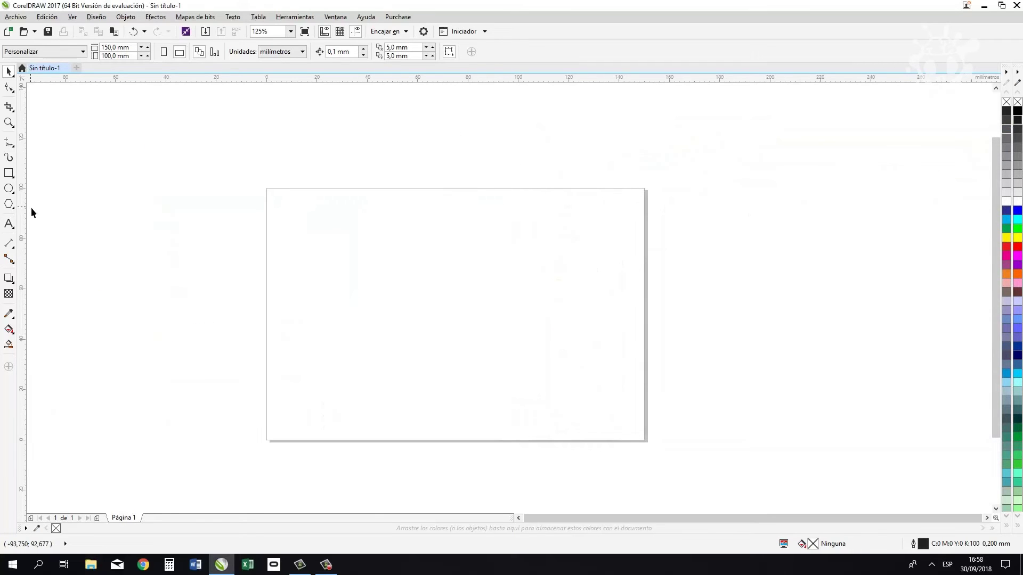
pyautogui.click(8, 223)
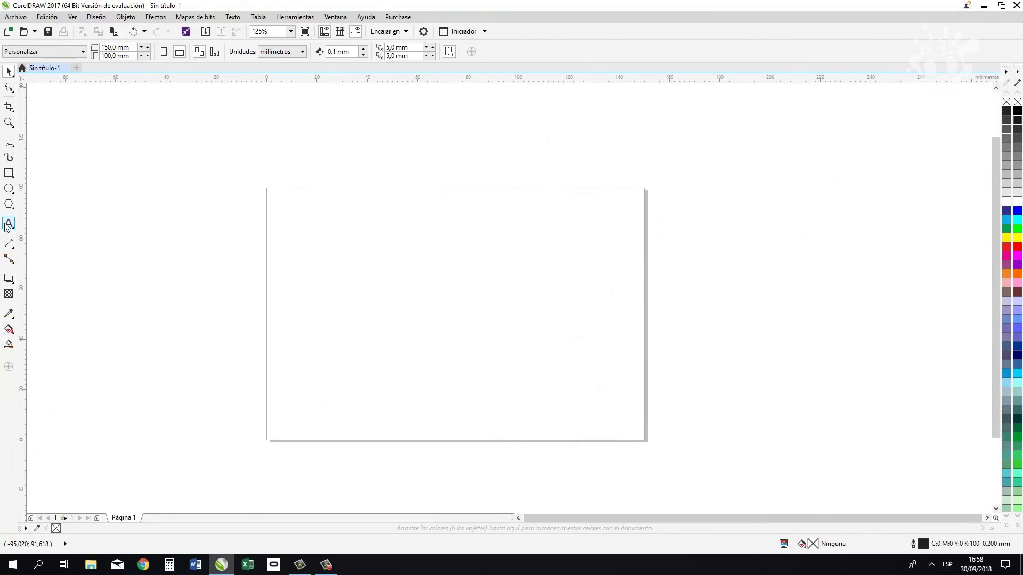
pyautogui.click(413, 315)
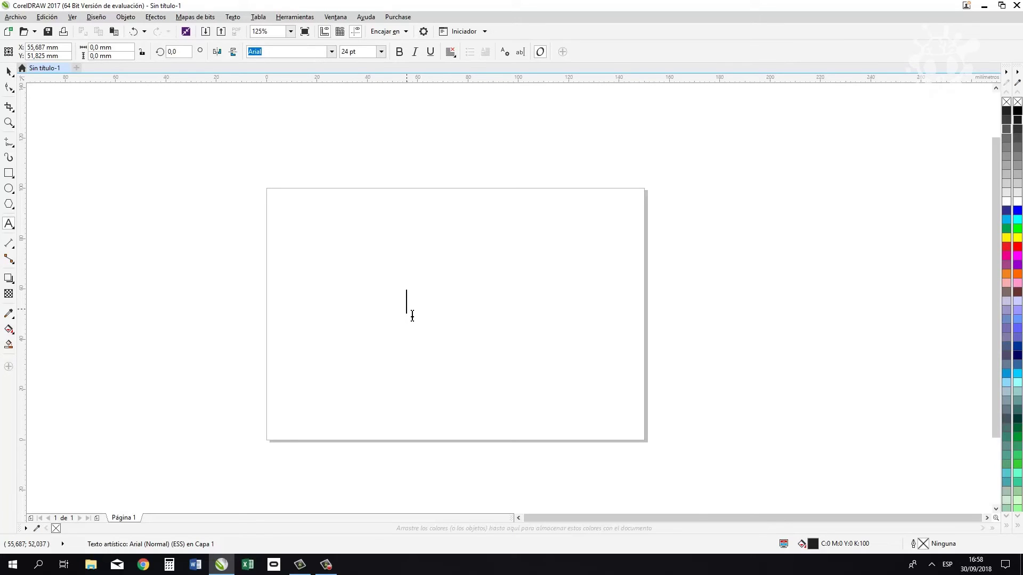
pyautogui.write('CalaveraCreativa')
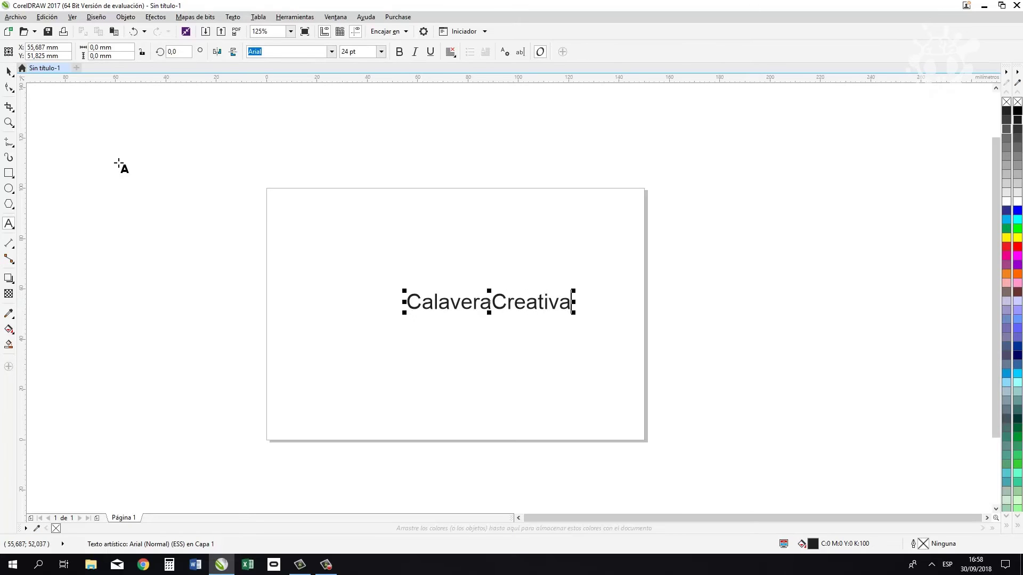
pyautogui.click(8, 70)
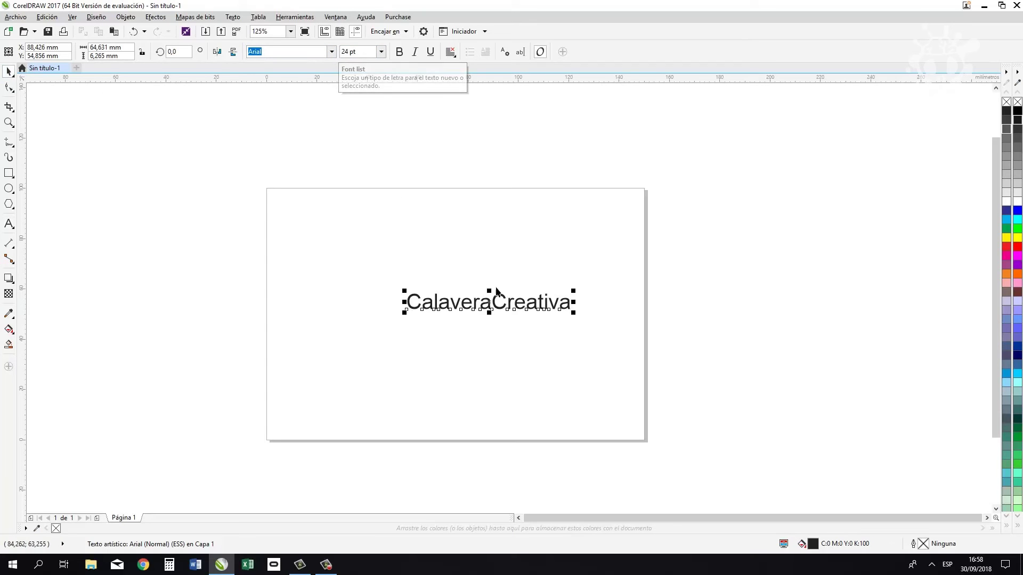
# - Move the text up and right and set it in Lily of the Valley
pyautogui.moveTo(479, 304); pyautogui.dragTo(575, 223)
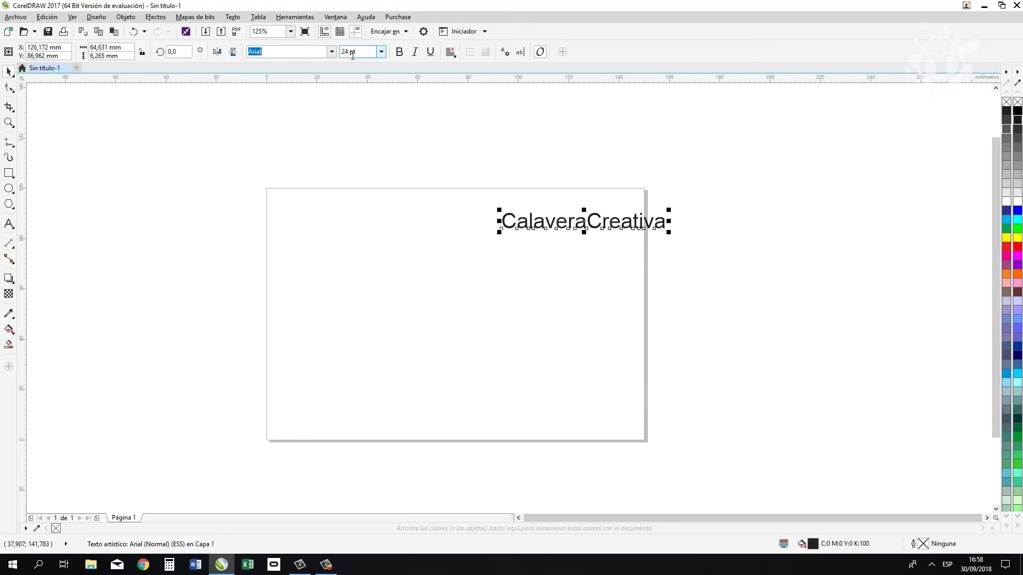
pyautogui.click(332, 52)
pyautogui.write('lil')
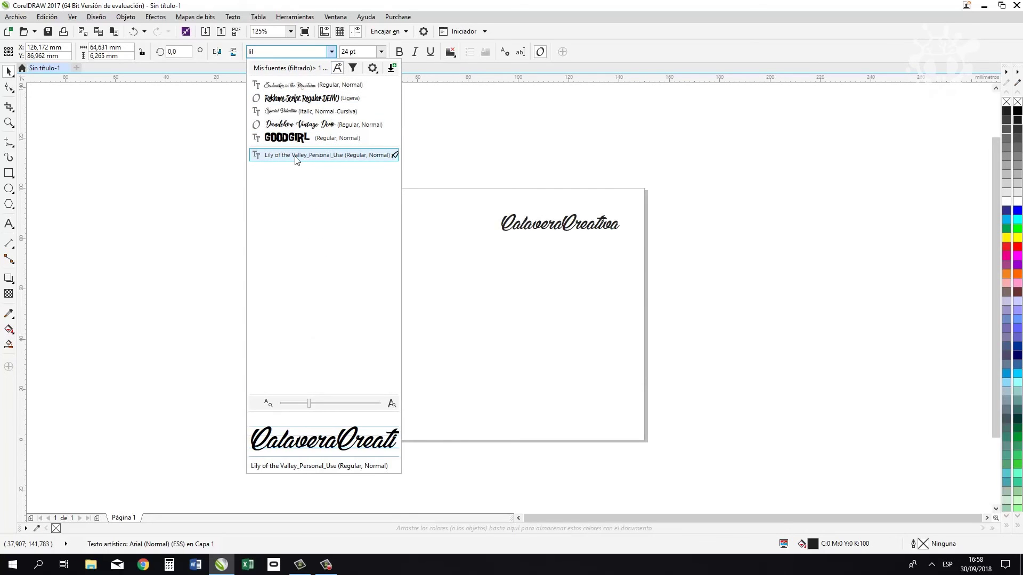
pyautogui.click(295, 155)
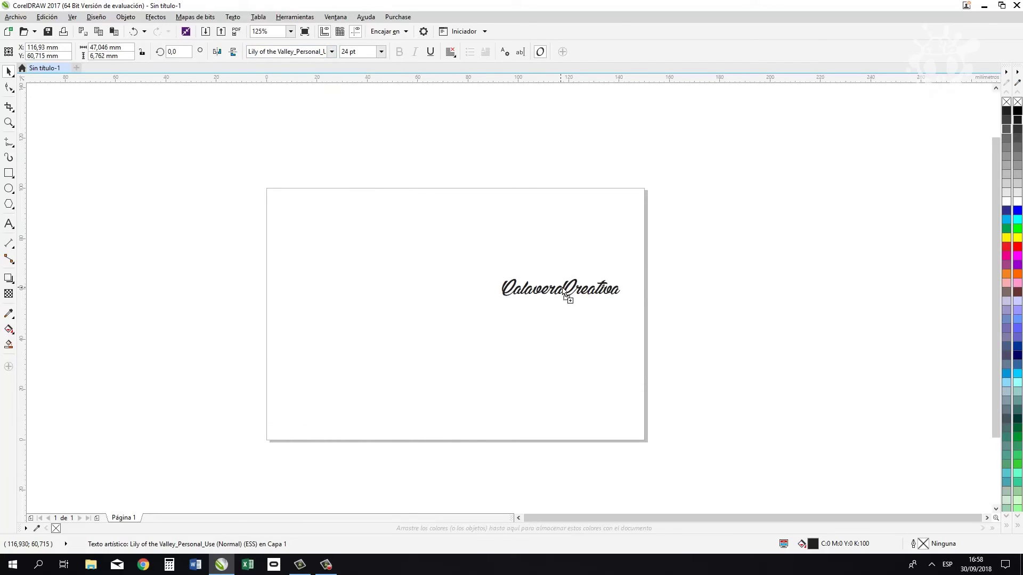
# - Duplicate the text below in Kalamian, then select both lines and move them toward centre
pyautogui.moveTo(569, 230); pyautogui.dragTo(567, 294)
pyautogui.click(332, 51)
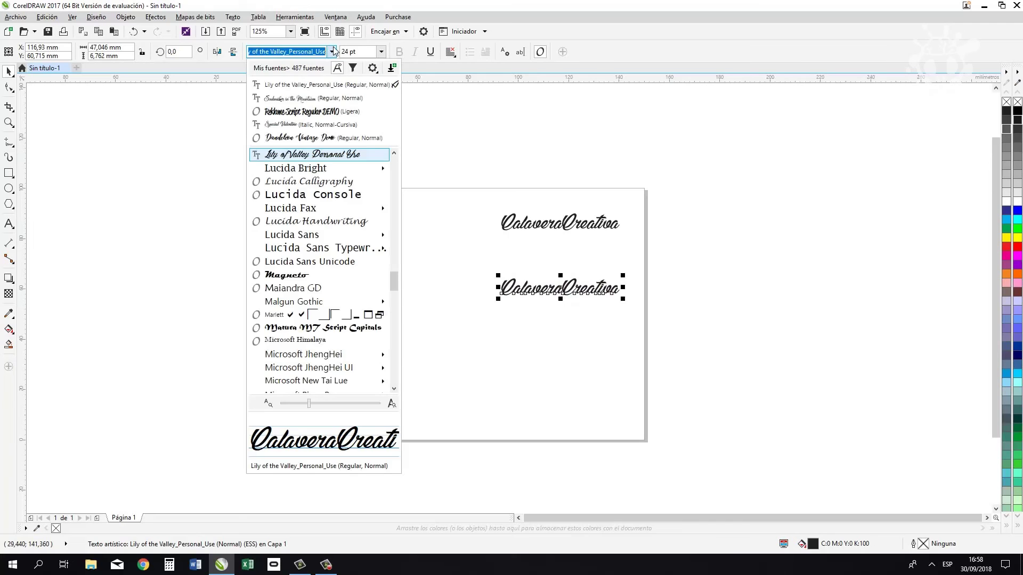
pyautogui.write('k')
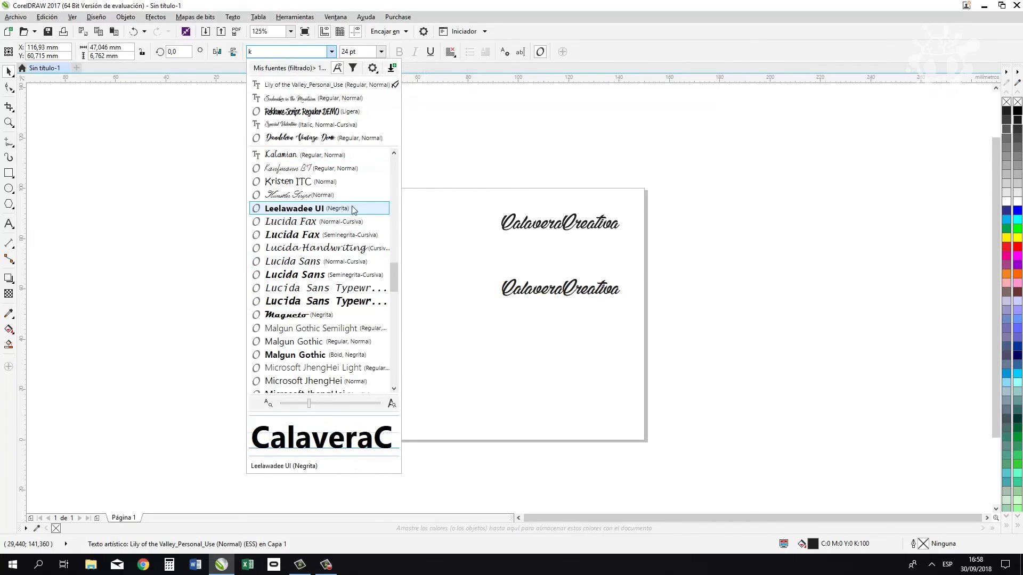
pyautogui.click(311, 160)
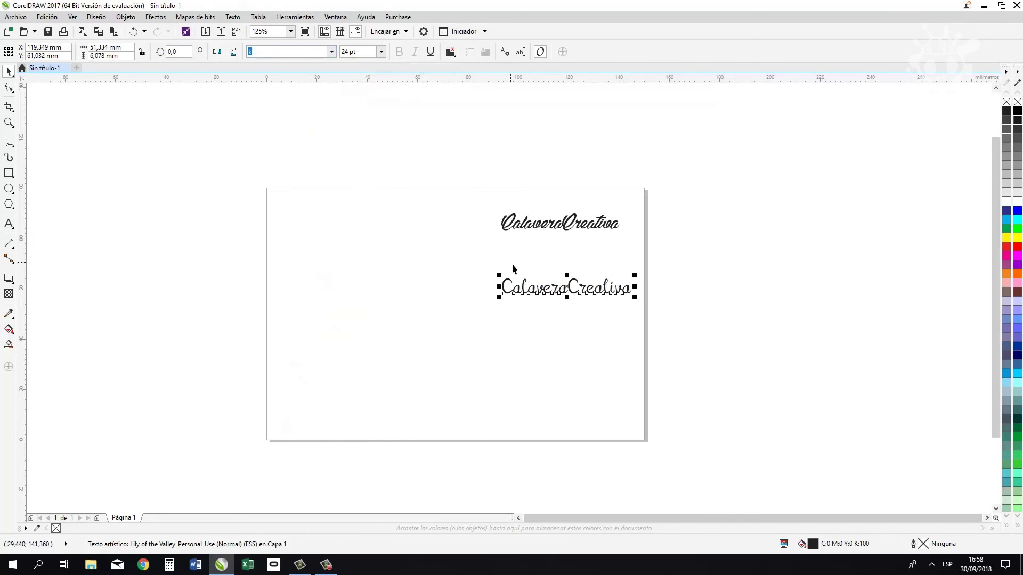
pyautogui.moveTo(449, 194); pyautogui.dragTo(690, 358)
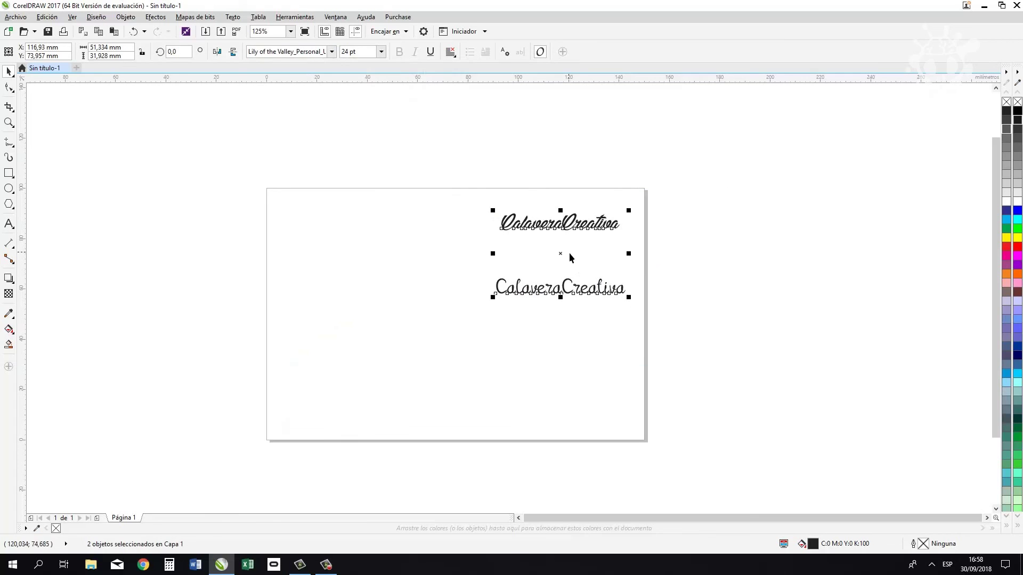
pyautogui.moveTo(564, 255); pyautogui.dragTo(463, 313)
# - Tuck the Kalamian line beneath the Lily line and scale both texts to about double size
pyautogui.moveTo(524, 337)
pyautogui.mouseDown()
pyautogui.moveTo(524, 299)
pyautogui.moveTo(595, 230)
pyautogui.mouseUp()
pyautogui.keyDown('shift'); pyautogui.click(514, 279); pyautogui.keyUp('shift')
pyautogui.click(725, 228)
pyautogui.press('F4')
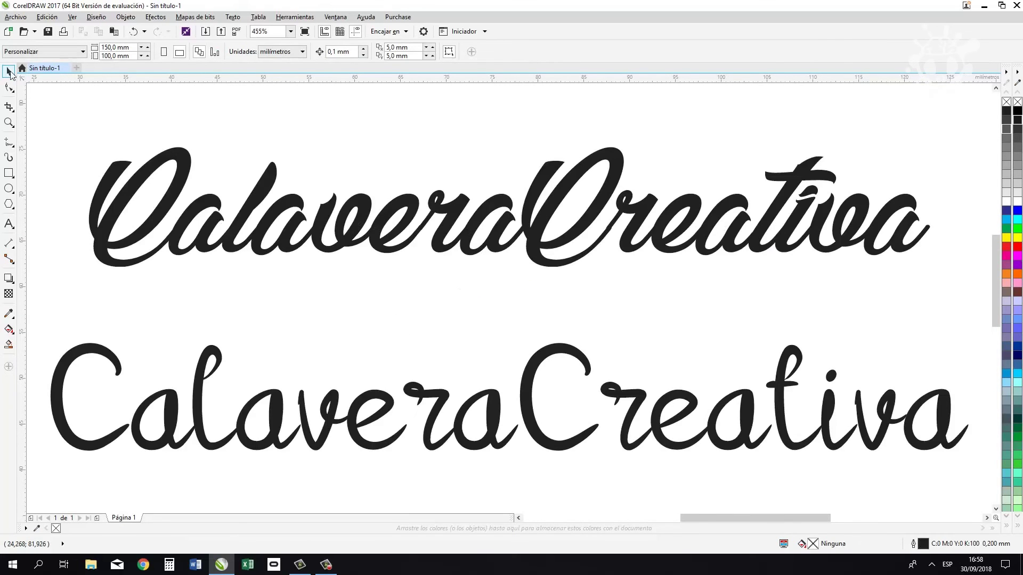
pyautogui.click(330, 216)
pyautogui.press('F3')
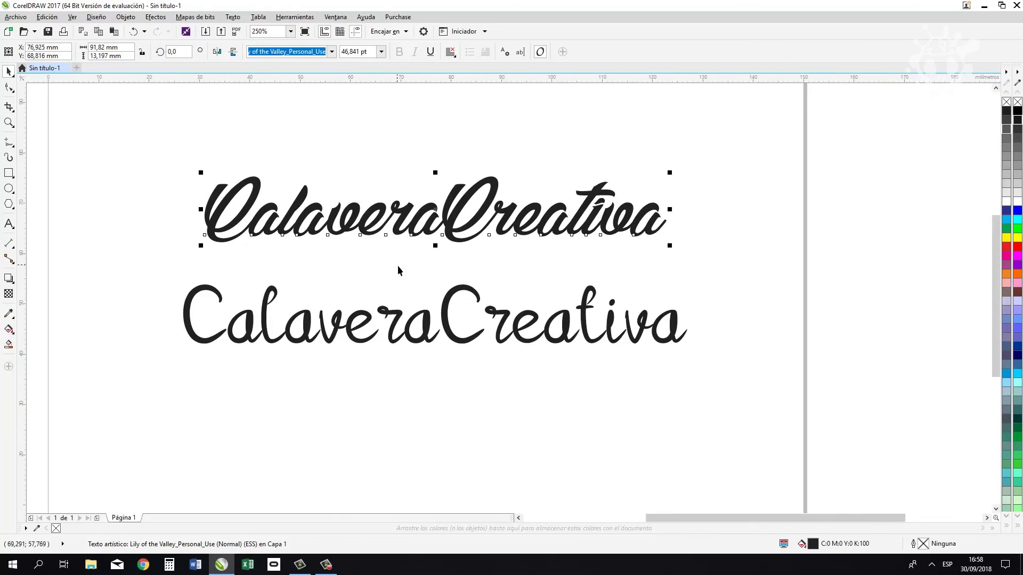